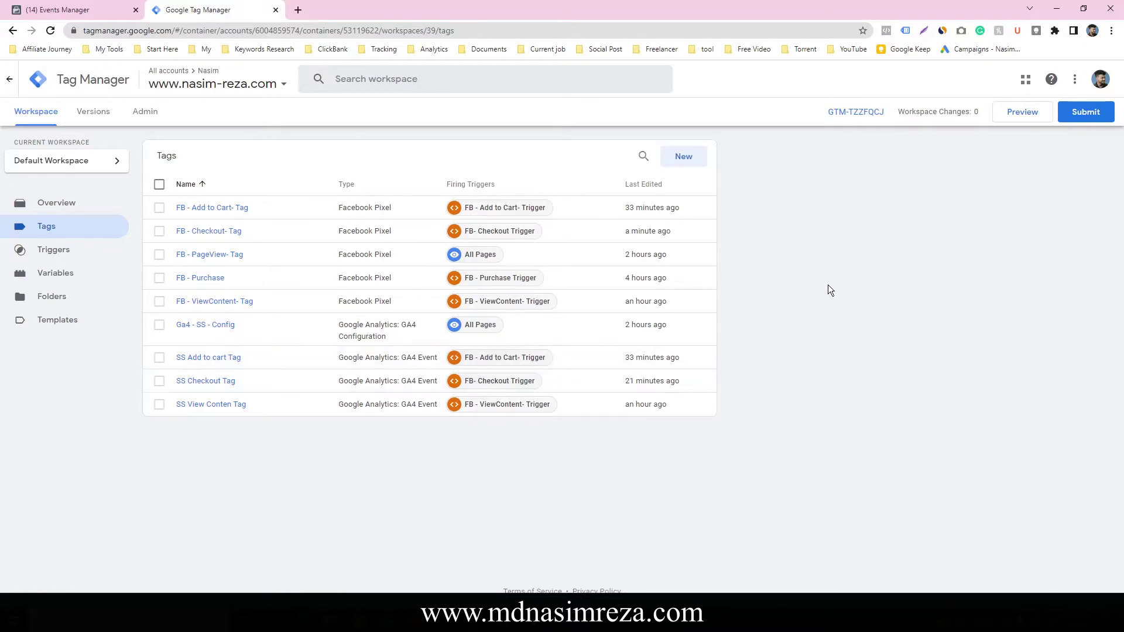
Step: Create a new GA4 Event tag linked to the Ga4 - SS - Config configuration tag
left_click(682, 159)
left_click(614, 181)
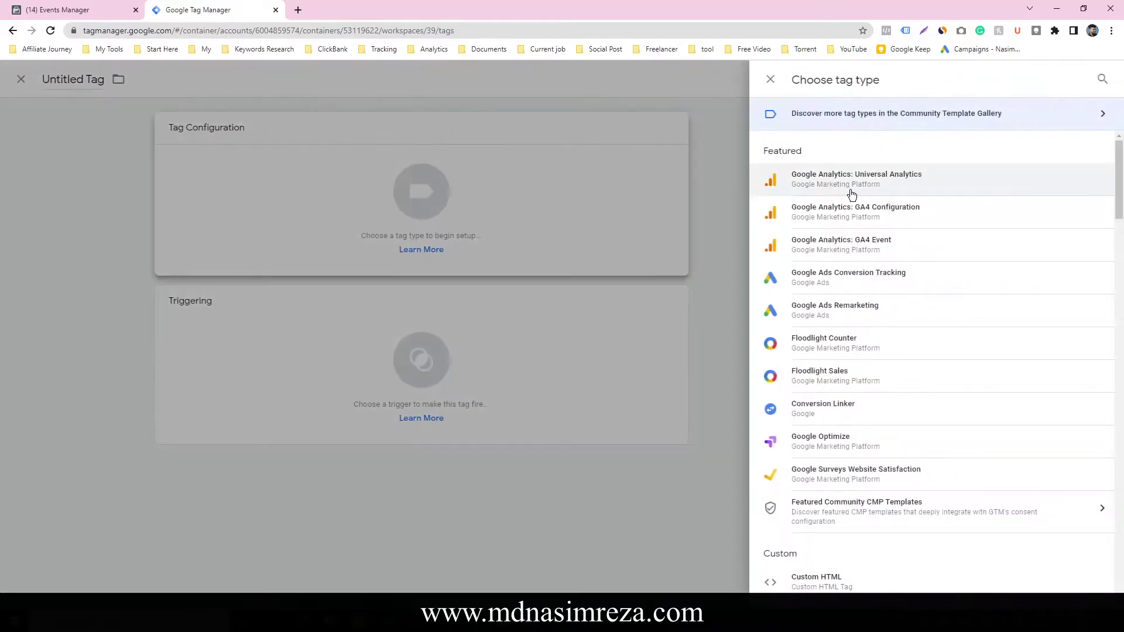
left_click(903, 246)
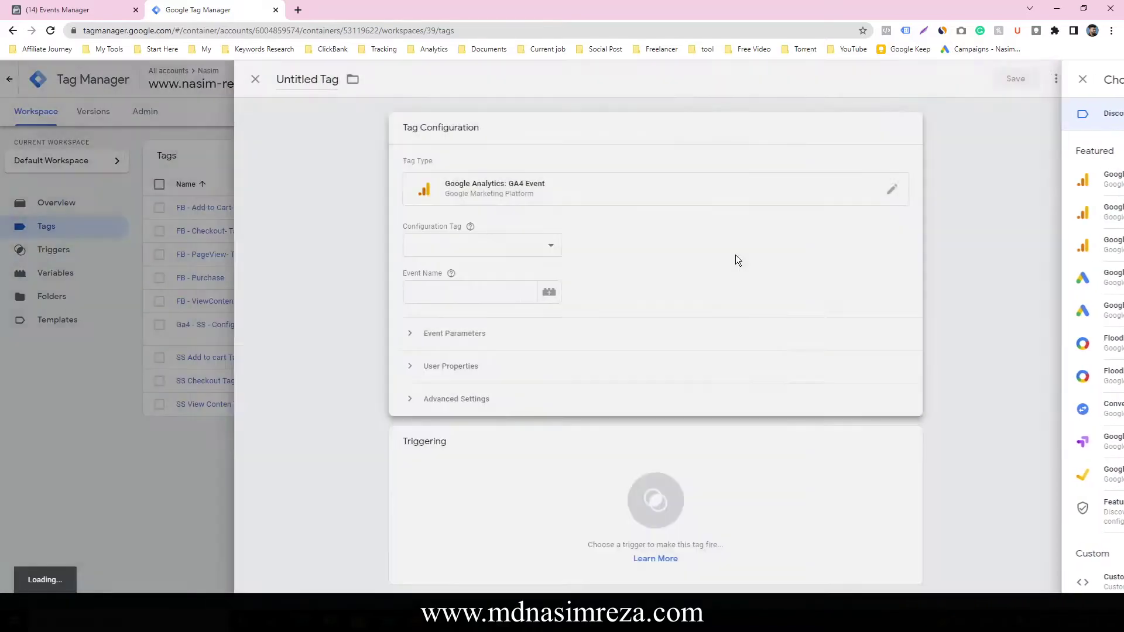
left_click(516, 247)
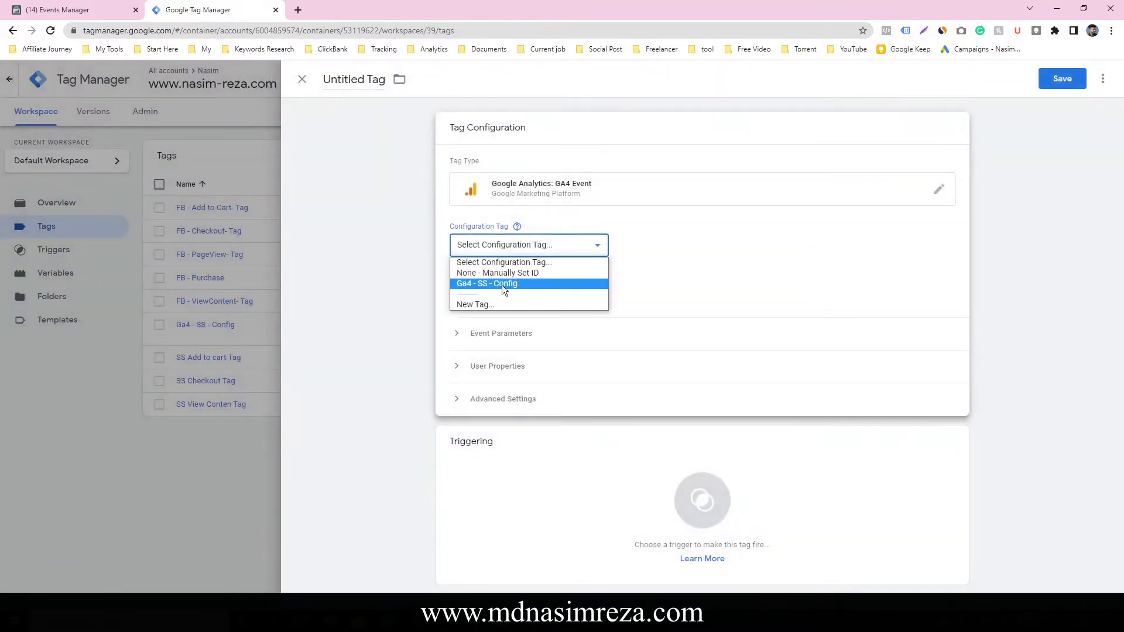
left_click(503, 289)
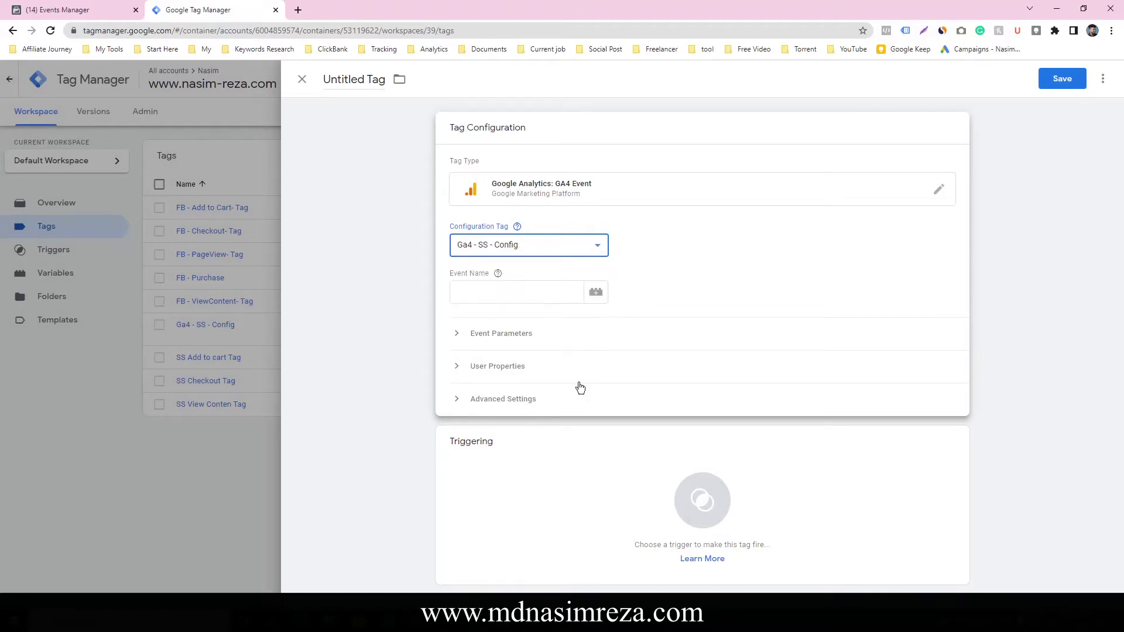
Step: Paste 'purchase' from the notes as the event name and expand Event Parameters
key("alt+Tab")
left_click_drag(721, 375, 659, 373)
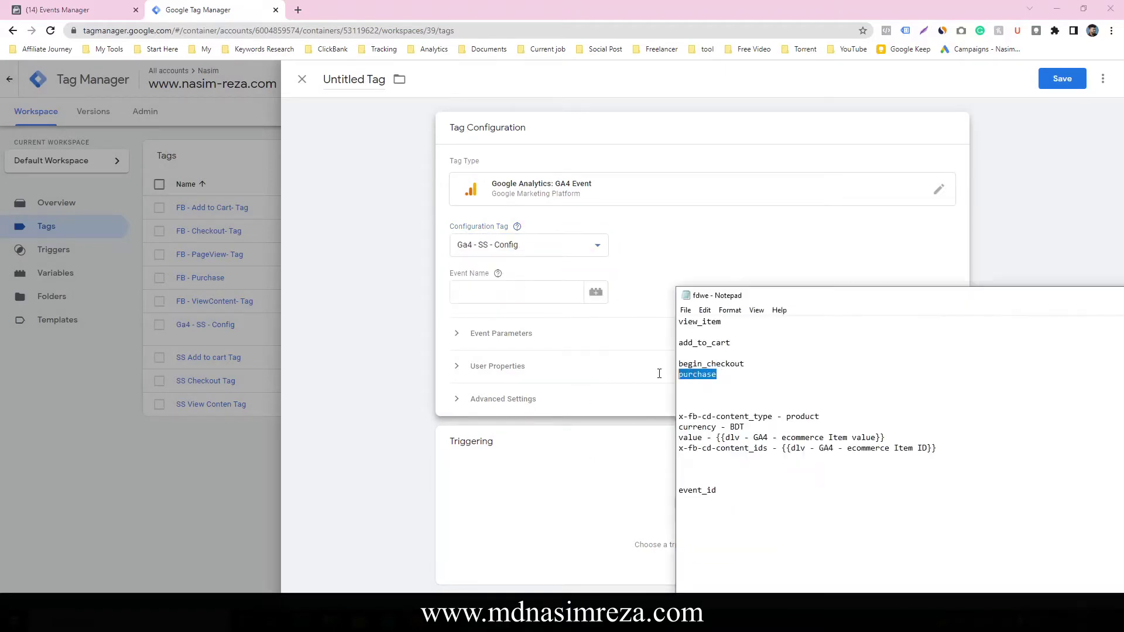
key("ctrl+c")
left_click(533, 289)
key("ctrl+v")
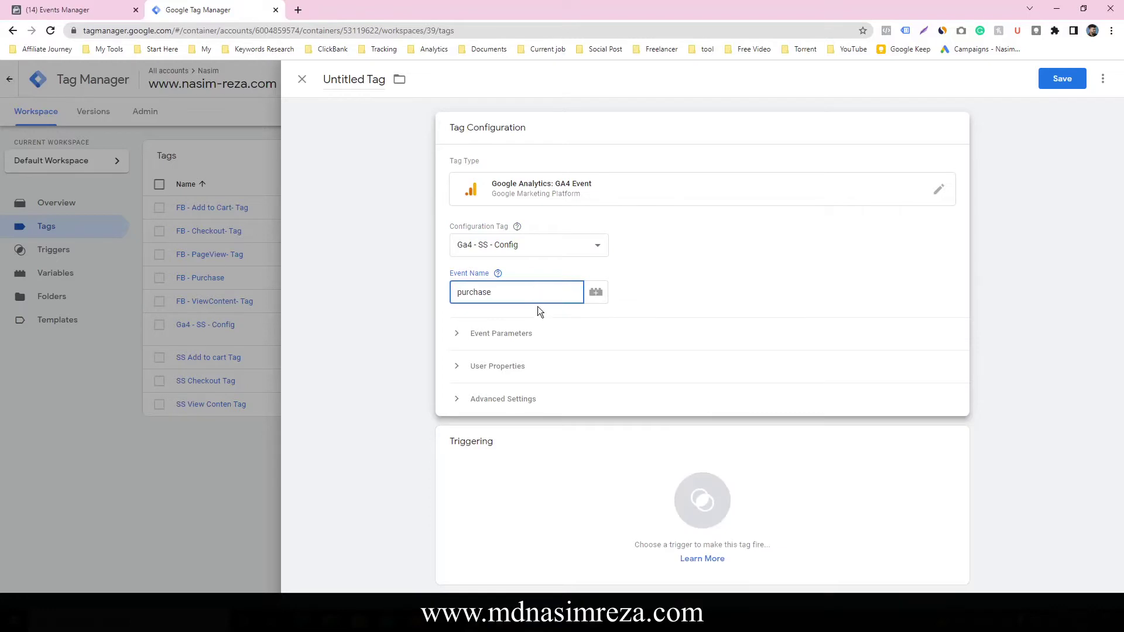
left_click(530, 334)
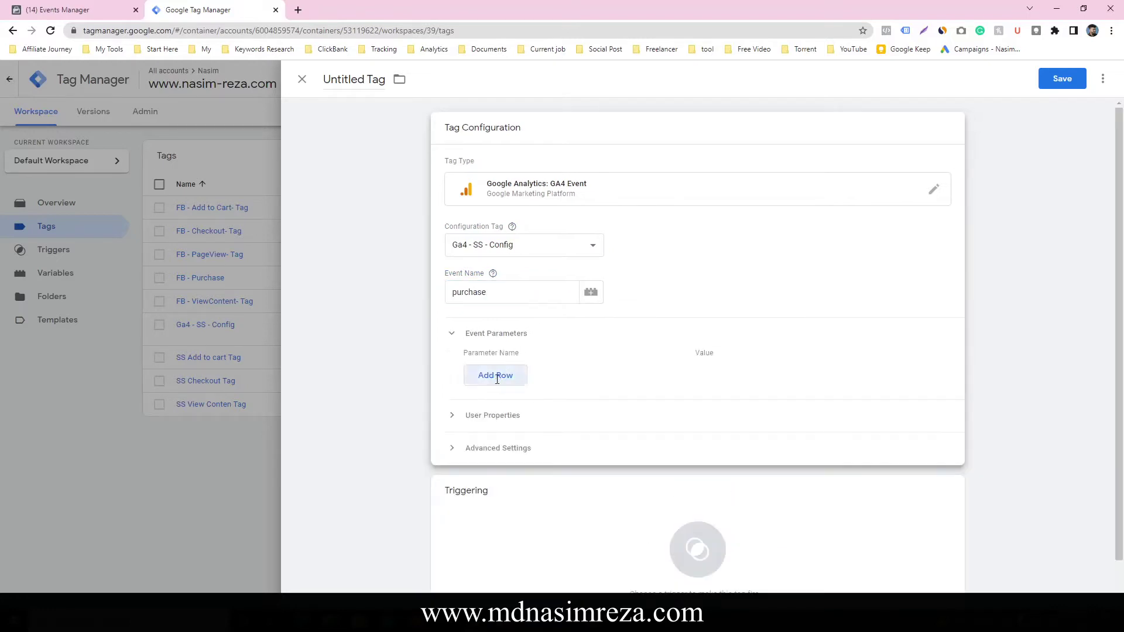
Step: Add three more parameter rows and name the first parameter x-fb-cd-content_type
left_click(497, 407)
left_click(499, 433)
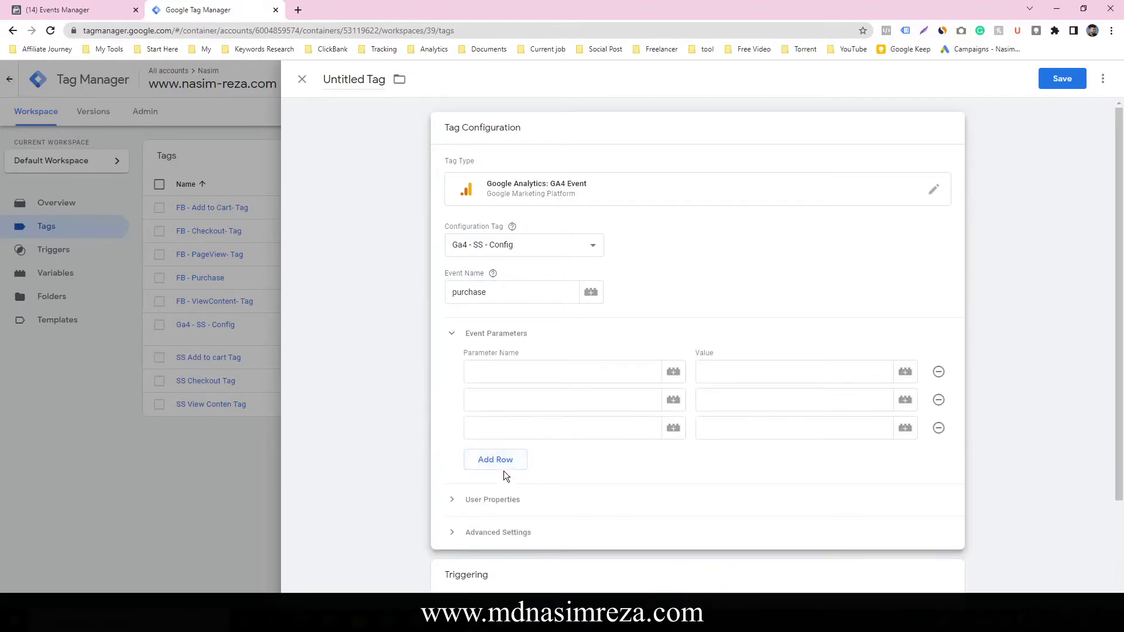
left_click(504, 469)
key("alt+Tab")
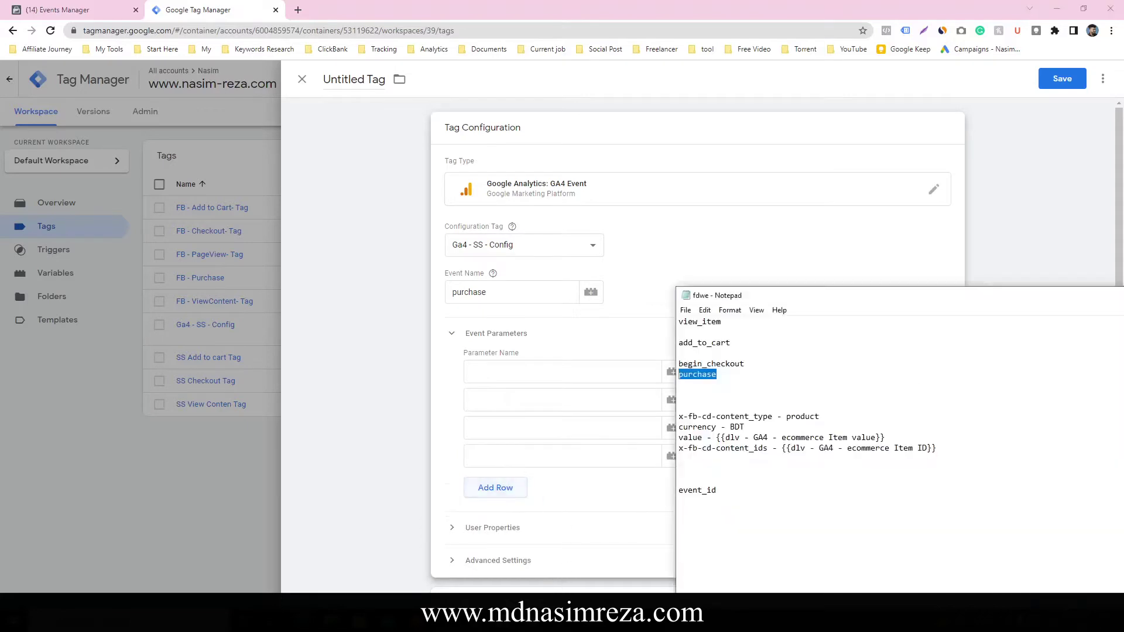
left_click(773, 417)
left_click_drag(773, 417, 627, 409)
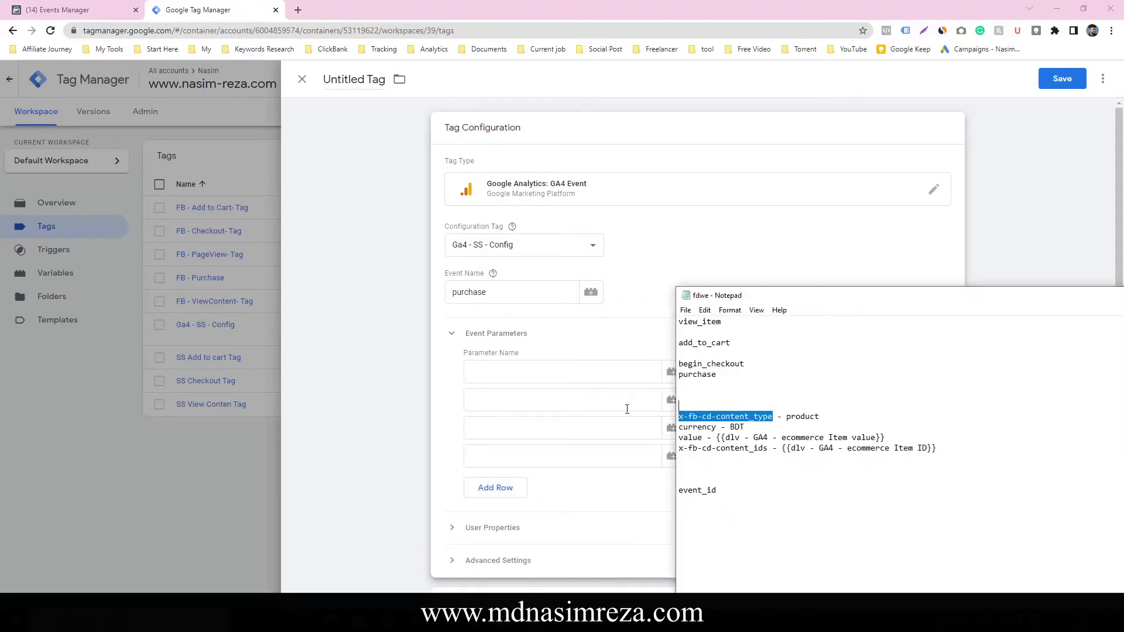
left_click(536, 385)
key("ctrl+v")
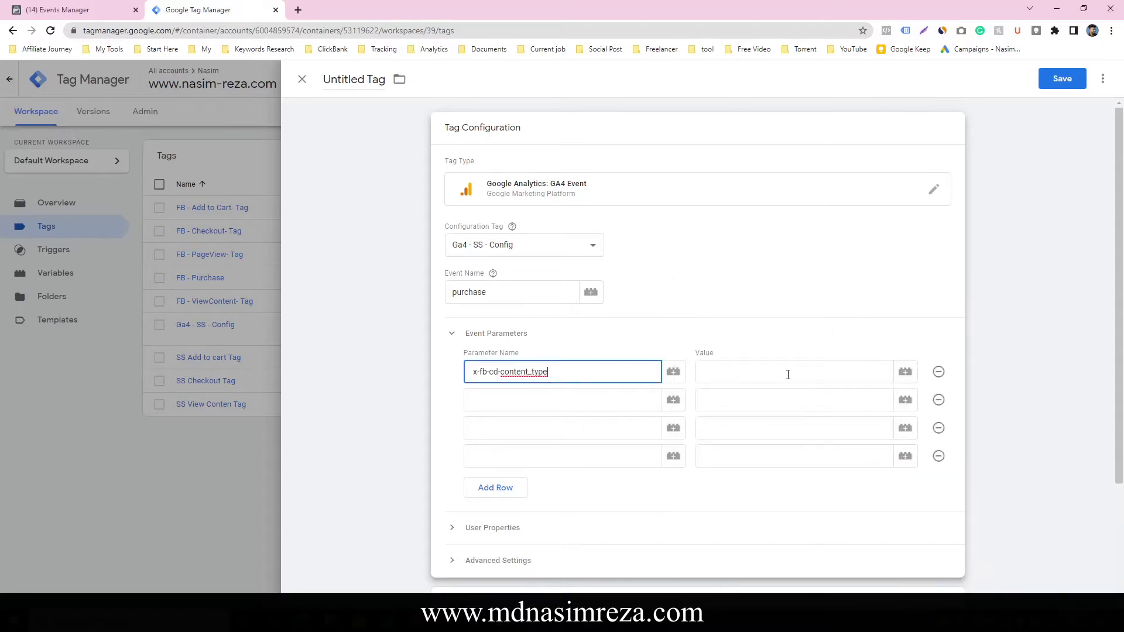
left_click(907, 373)
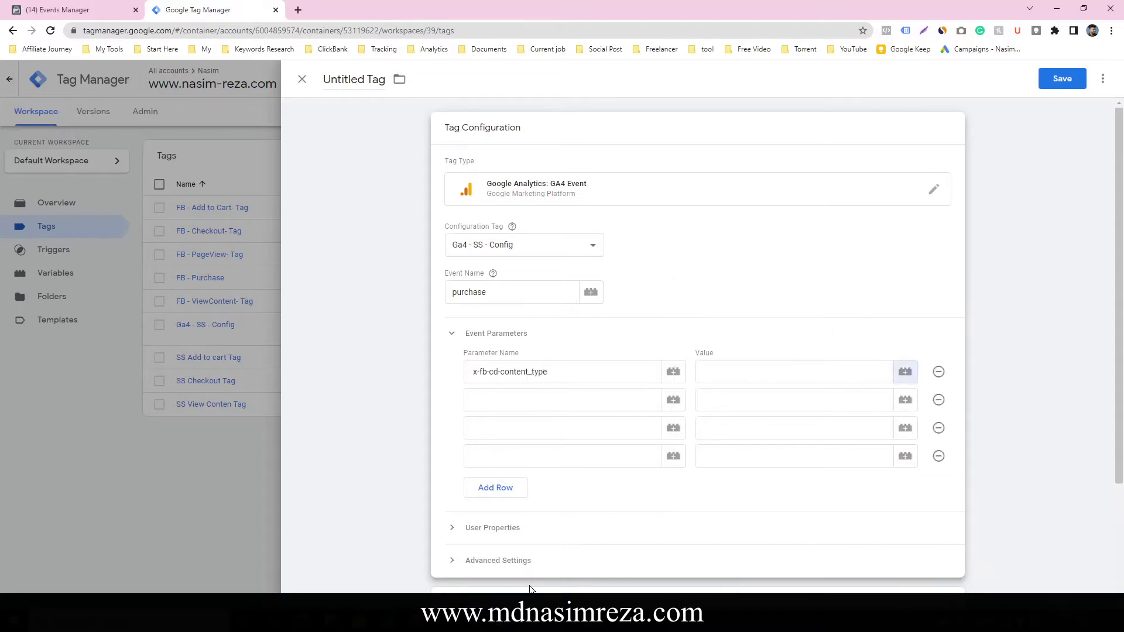
Step: Set the x-fb-cd-content_type parameter value to 'product'
key("alt+Tab")
left_click_drag(785, 418, 836, 412)
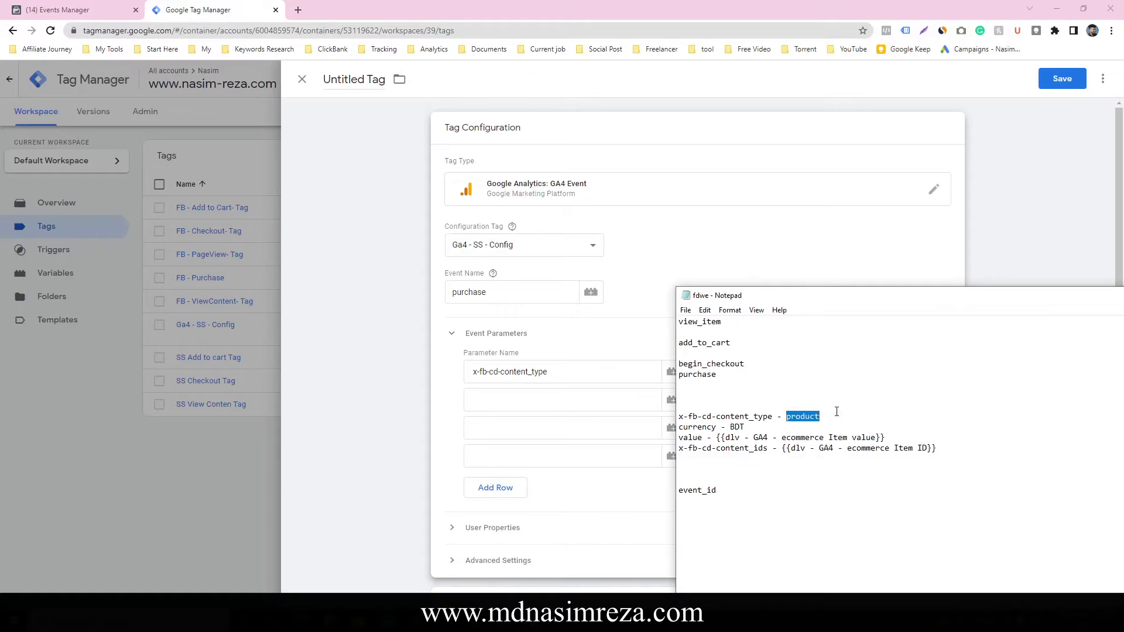
key("alt+Tab")
left_click(783, 372)
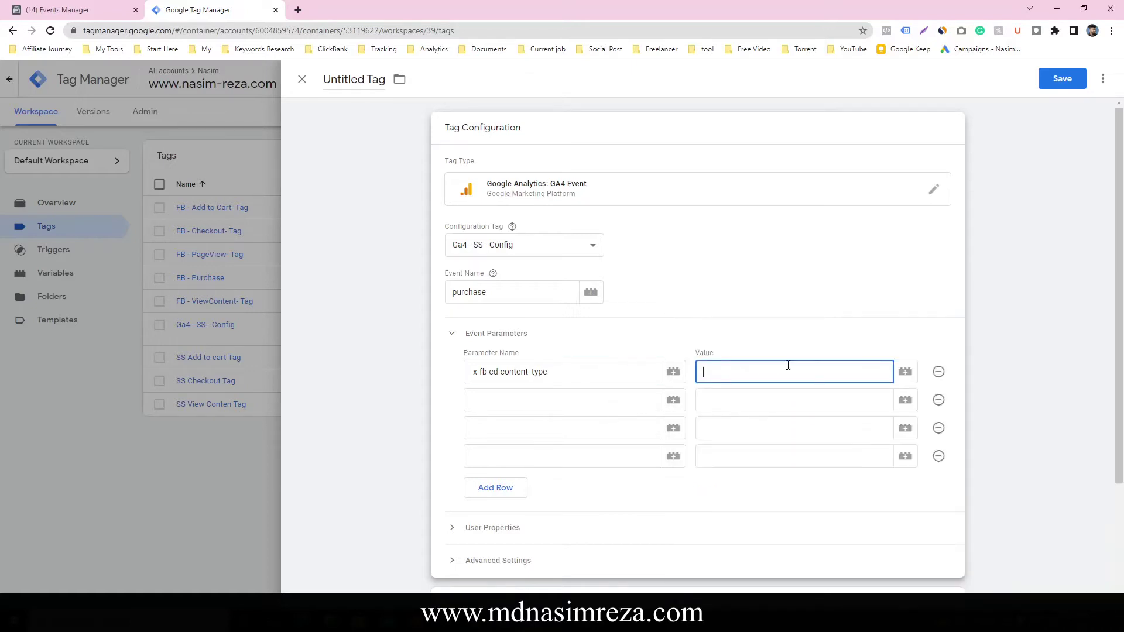
key("ctrl+v")
Step: Copy 'currency' from the notes for the second parameter name
left_click(576, 402)
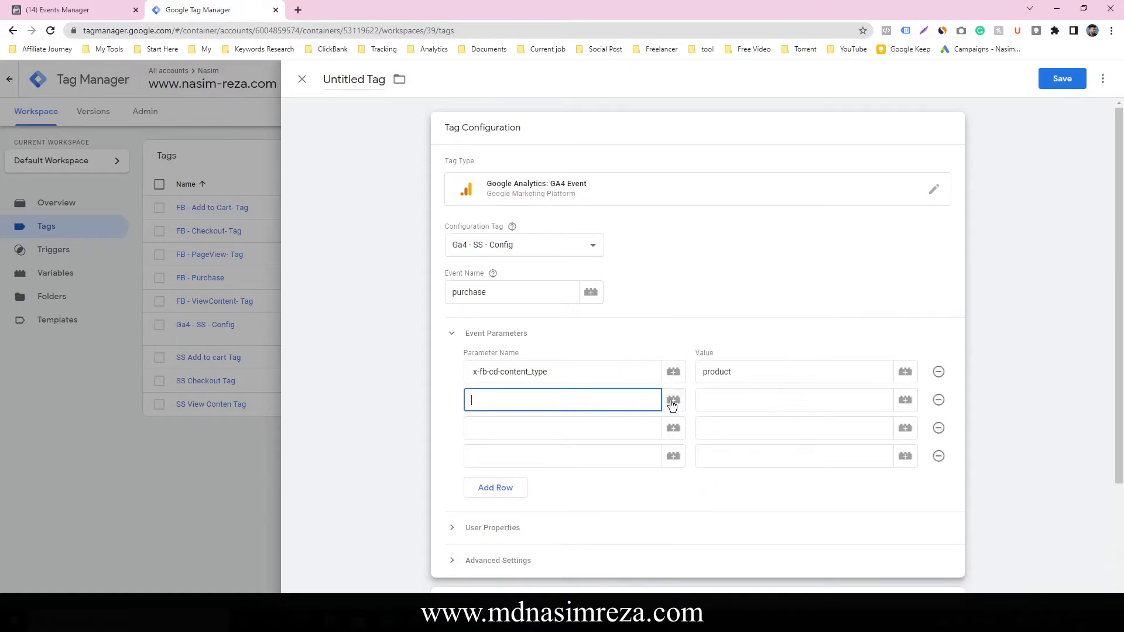
key("alt+Tab")
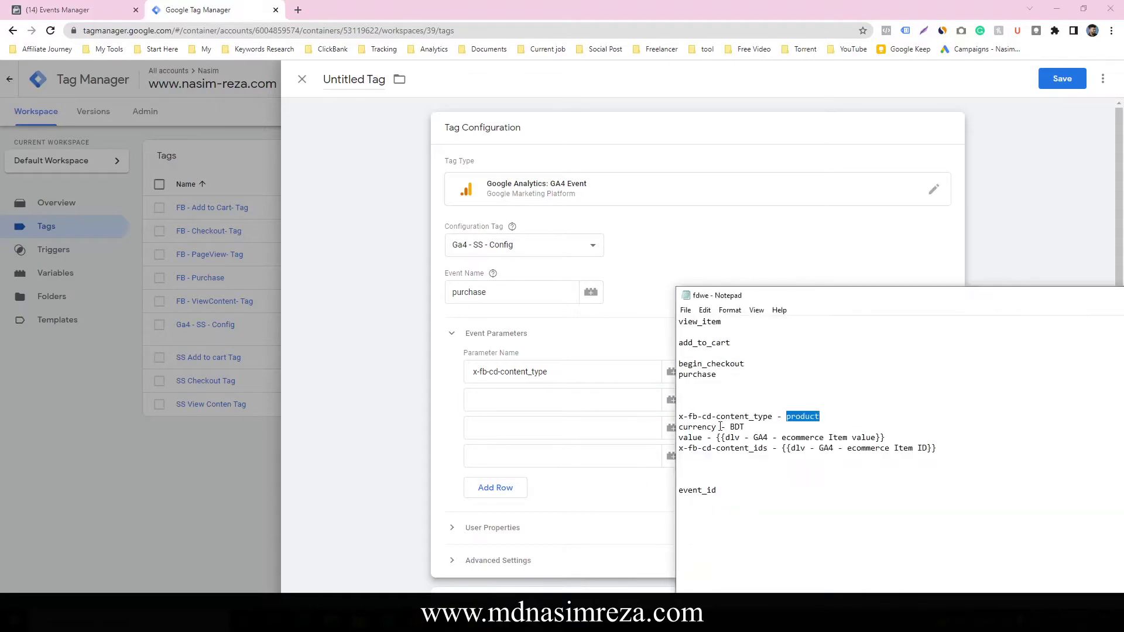
left_click_drag(719, 427, 678, 427)
key("alt+Tab")
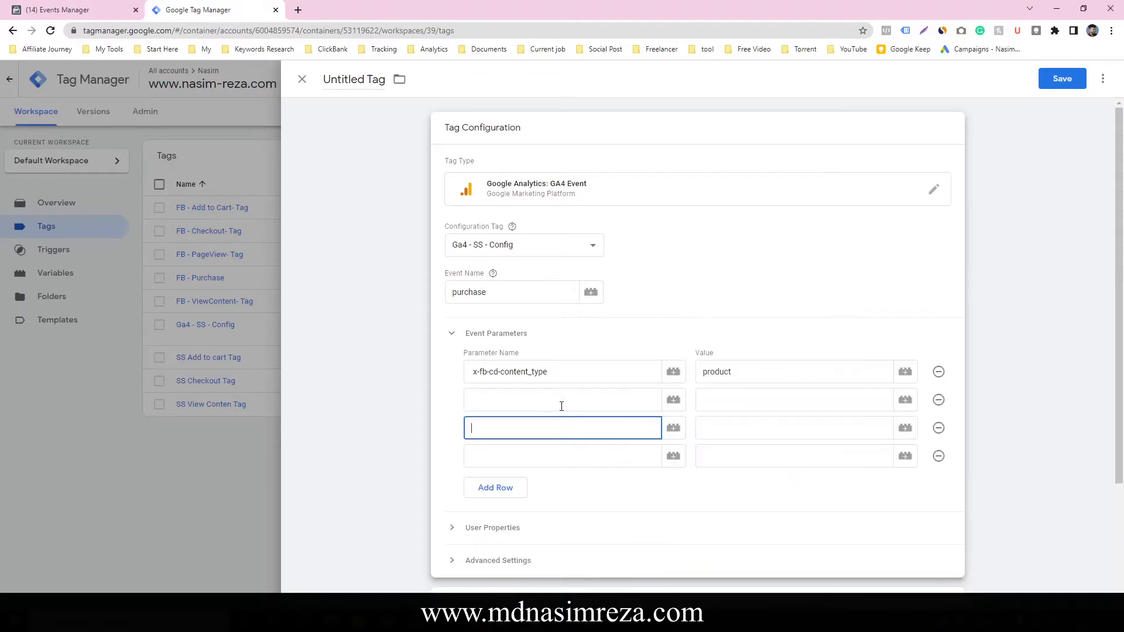
left_click(577, 397)
Step: Name the second parameter currency, mapped to {{dlv - fb - product currency}}
key("ctrl+v")
left_click(905, 403)
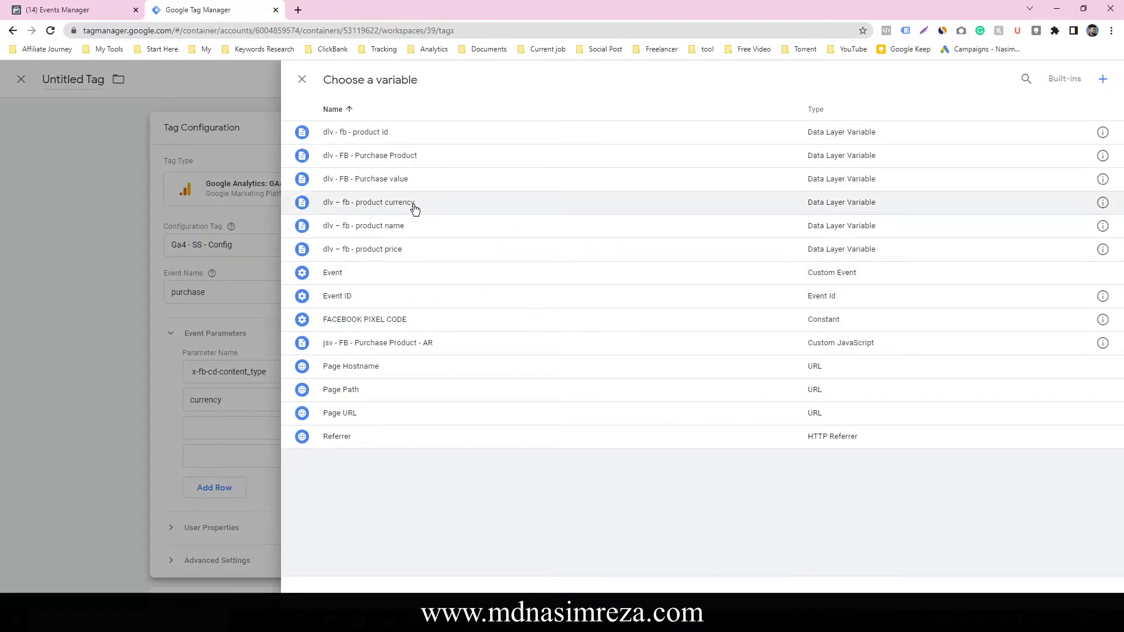
left_click(409, 202)
Step: Add a third parameter 'value' mapped to {{dlv - FB - Purchase value}}
key("alt+Tab")
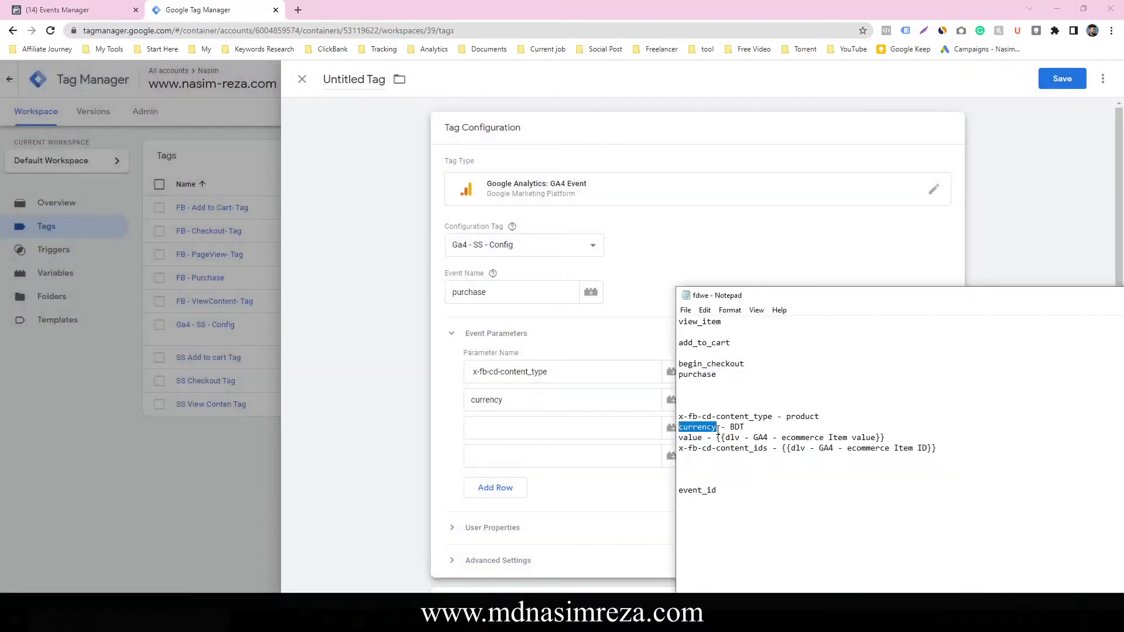
left_click_drag(705, 436, 693, 438)
left_click(575, 442)
key("ctrl+v")
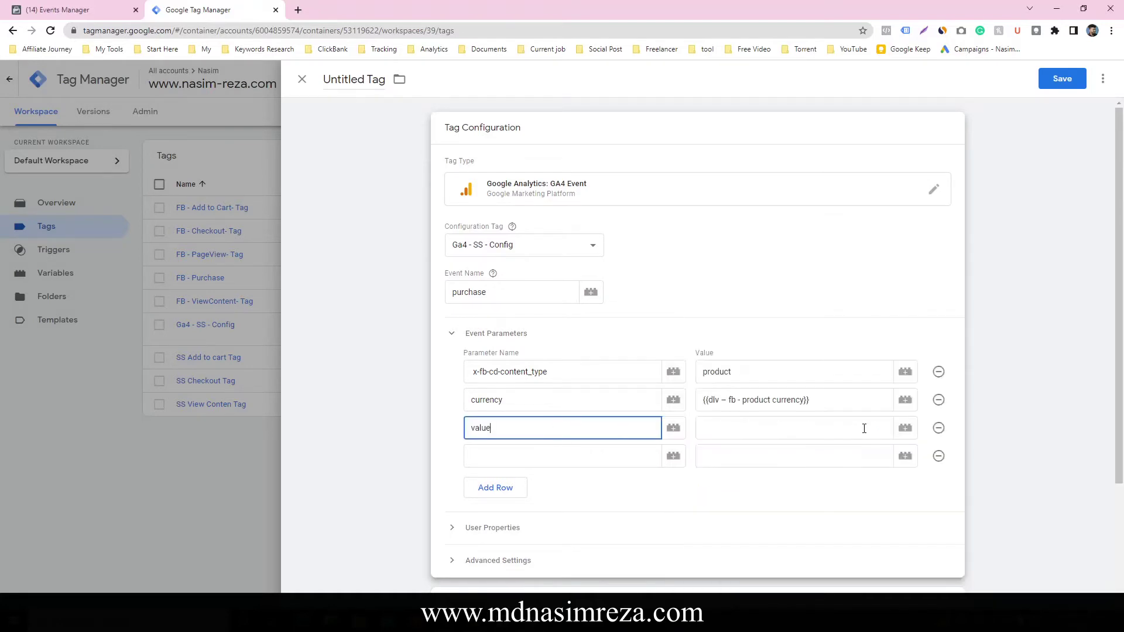
left_click(904, 428)
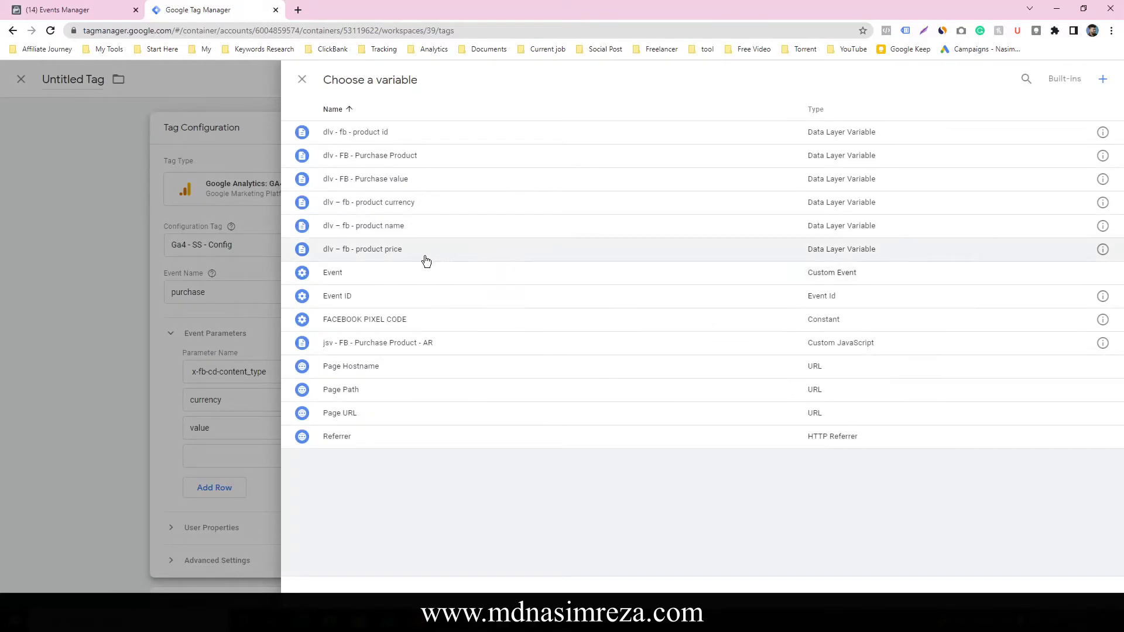
left_click(402, 179)
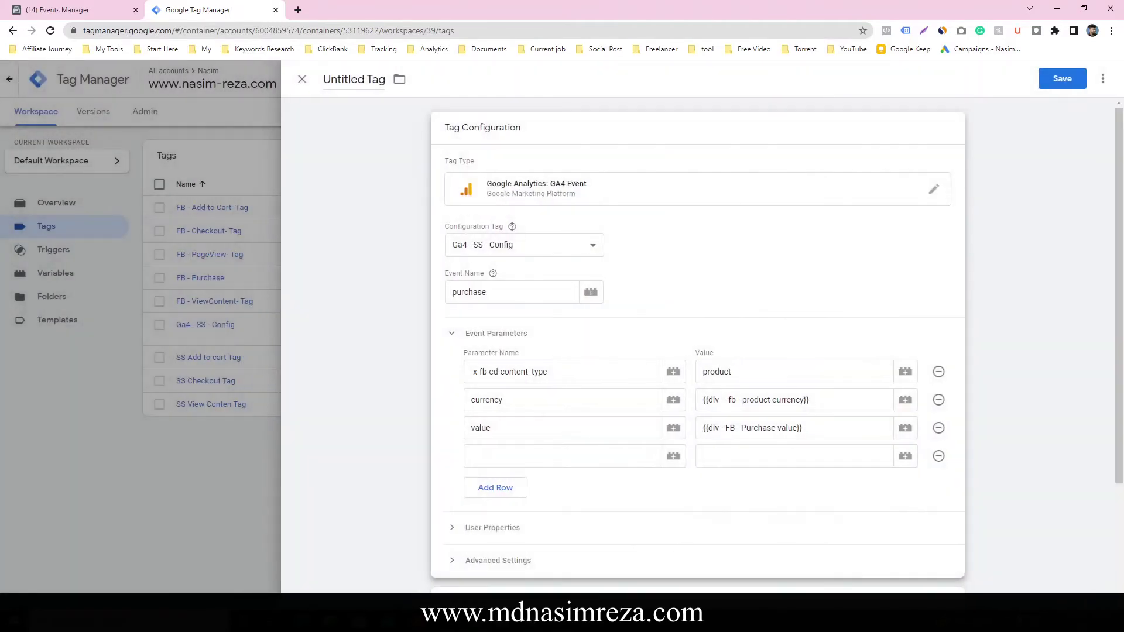
Step: Copy x-fb-cd-content_ids from the notes for the fourth parameter name
key("alt+Tab")
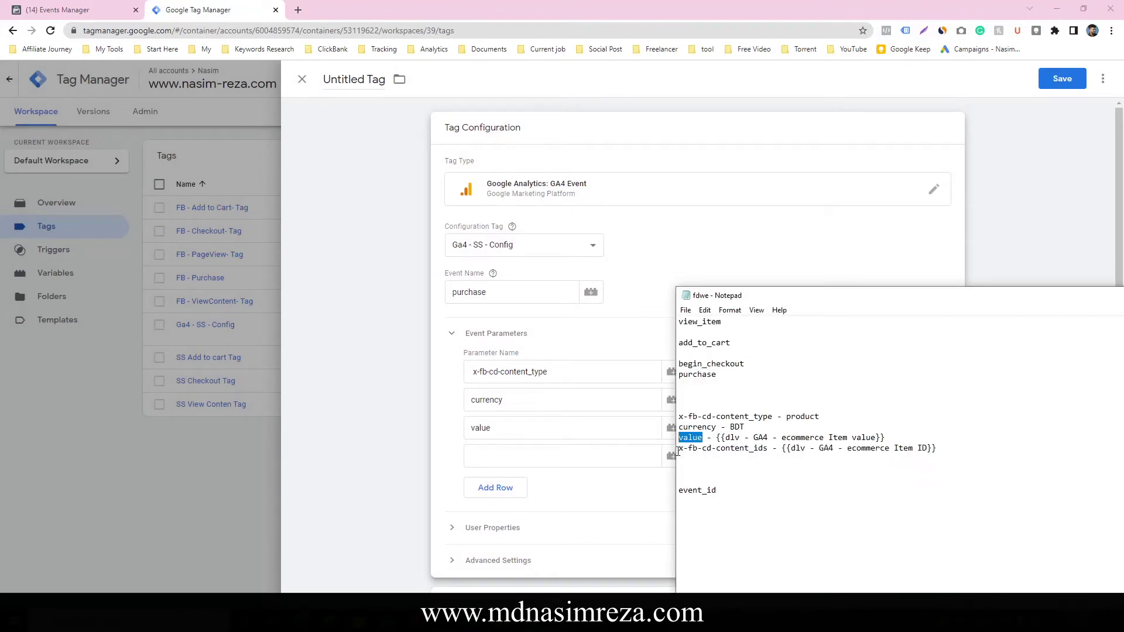
left_click_drag(680, 450, 770, 450)
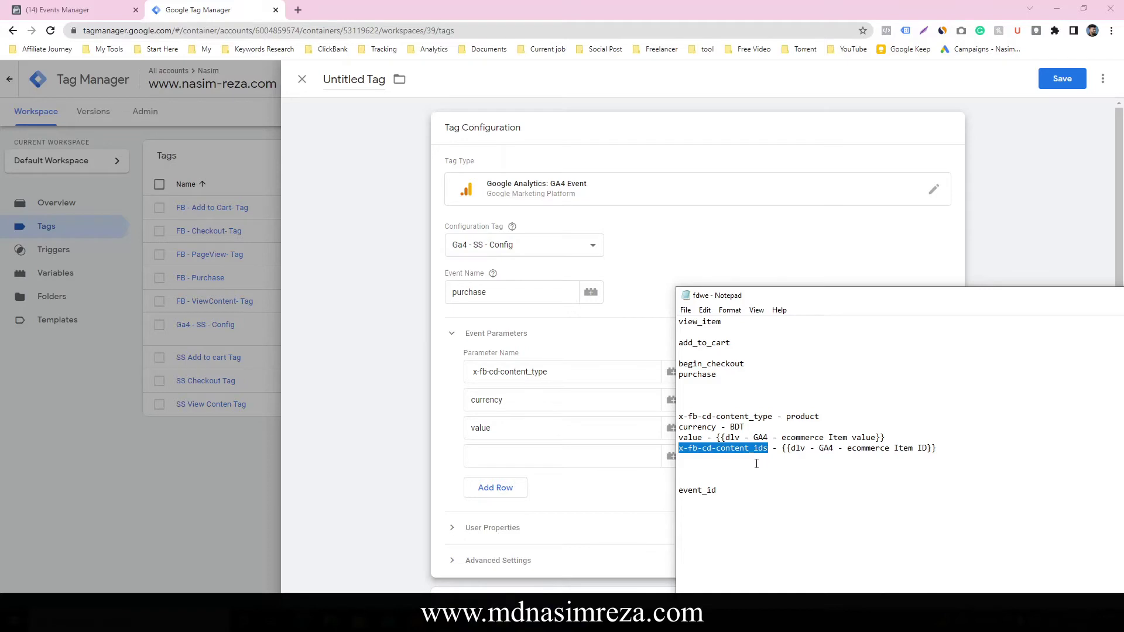
left_click(545, 457)
Step: Name the fourth parameter x-fb-cd-content_ids, mapped to jsv - FB - Purchase Product - AR
type("x-fb-cd-content_ids")
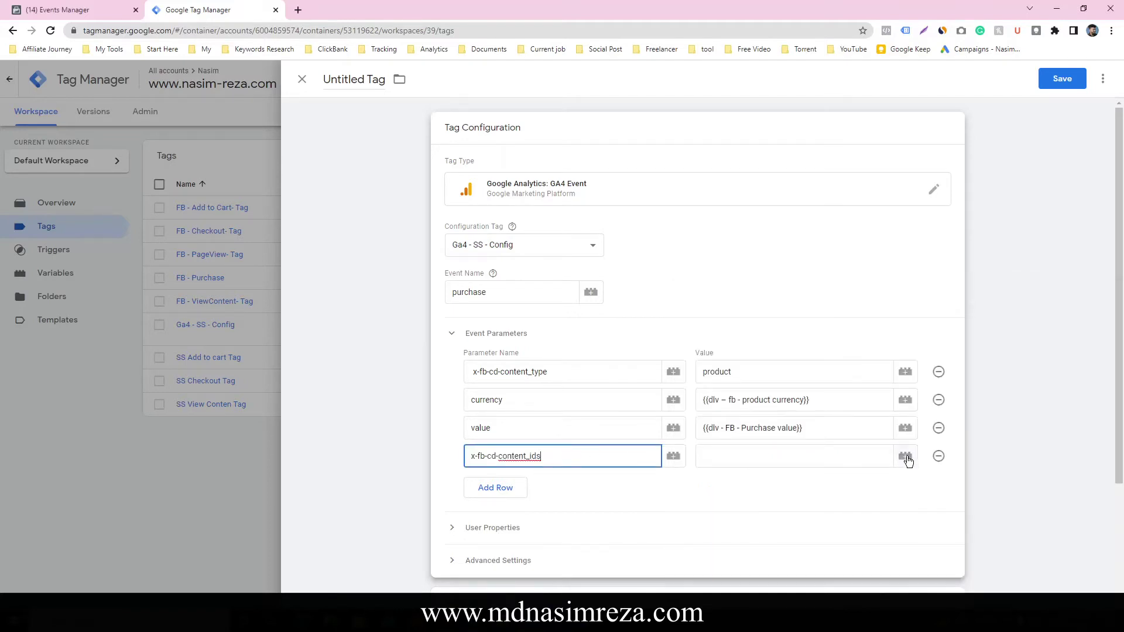
left_click(905, 457)
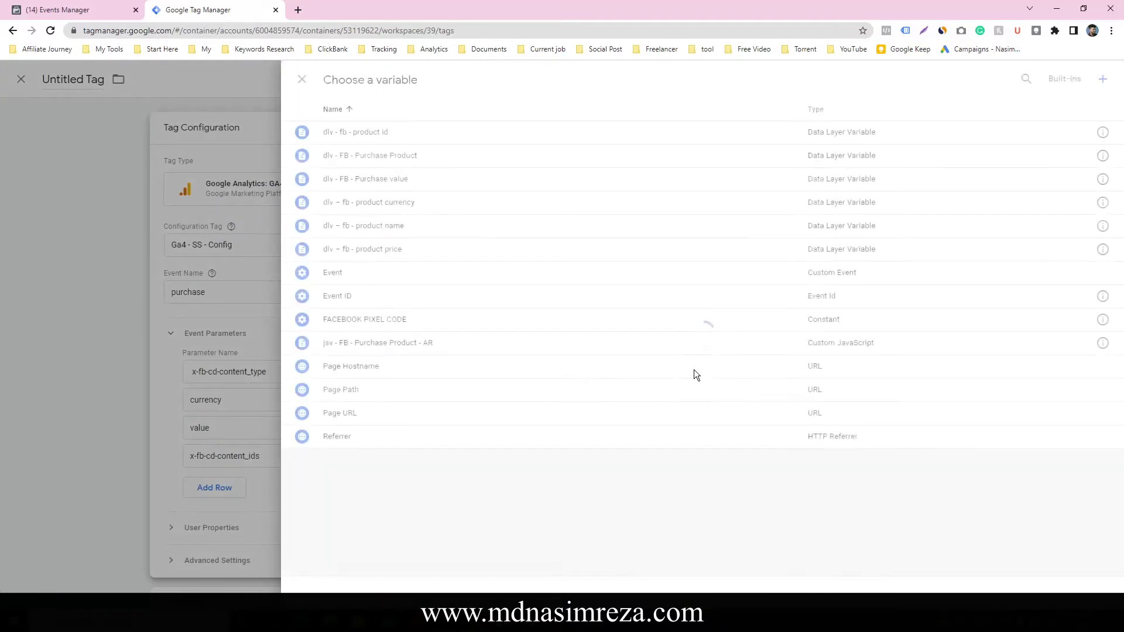
left_click(439, 345)
scroll(767, 343, "down", 2)
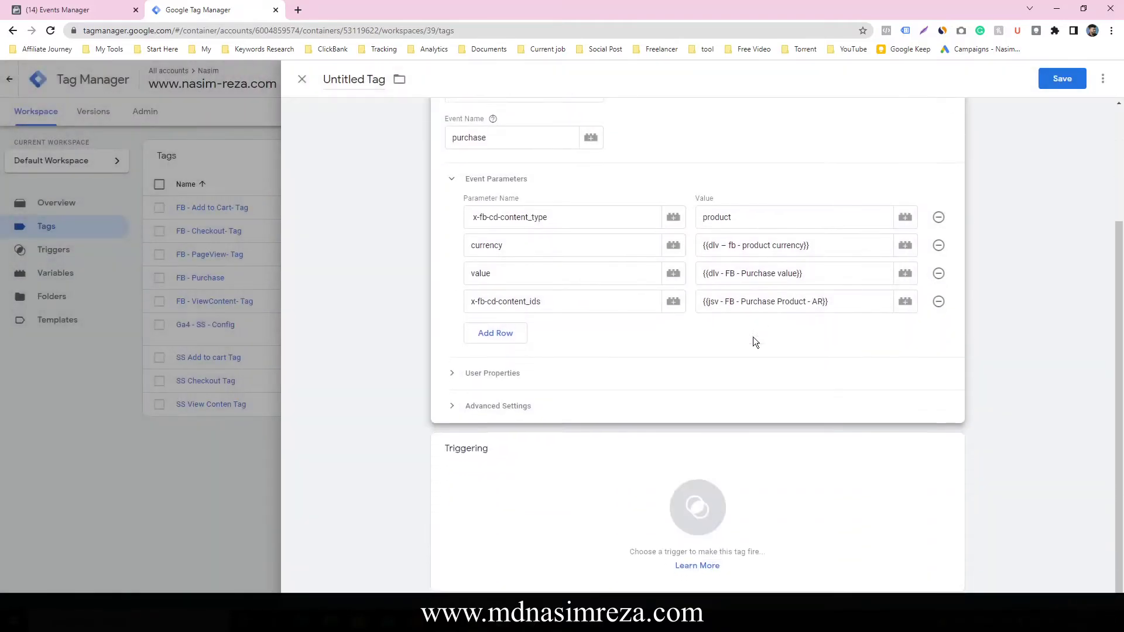
Step: Add a fifth parameter event_id mapped to the Event ID variable
left_click(501, 331)
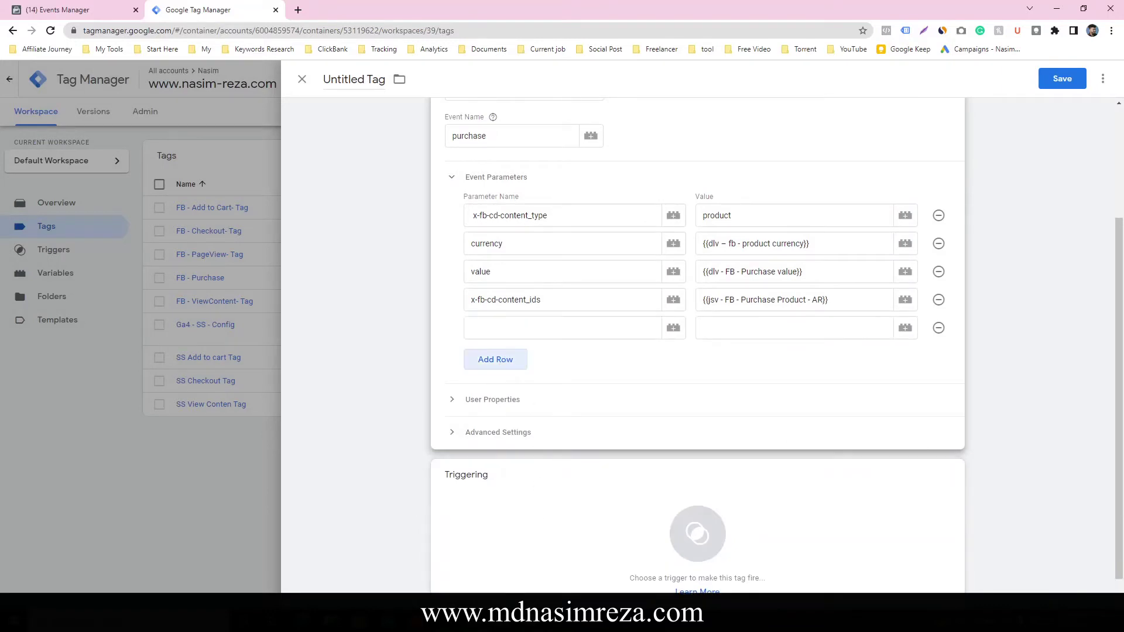
key("alt+Tab")
left_click_drag(727, 489, 677, 491)
key("ctrl+c")
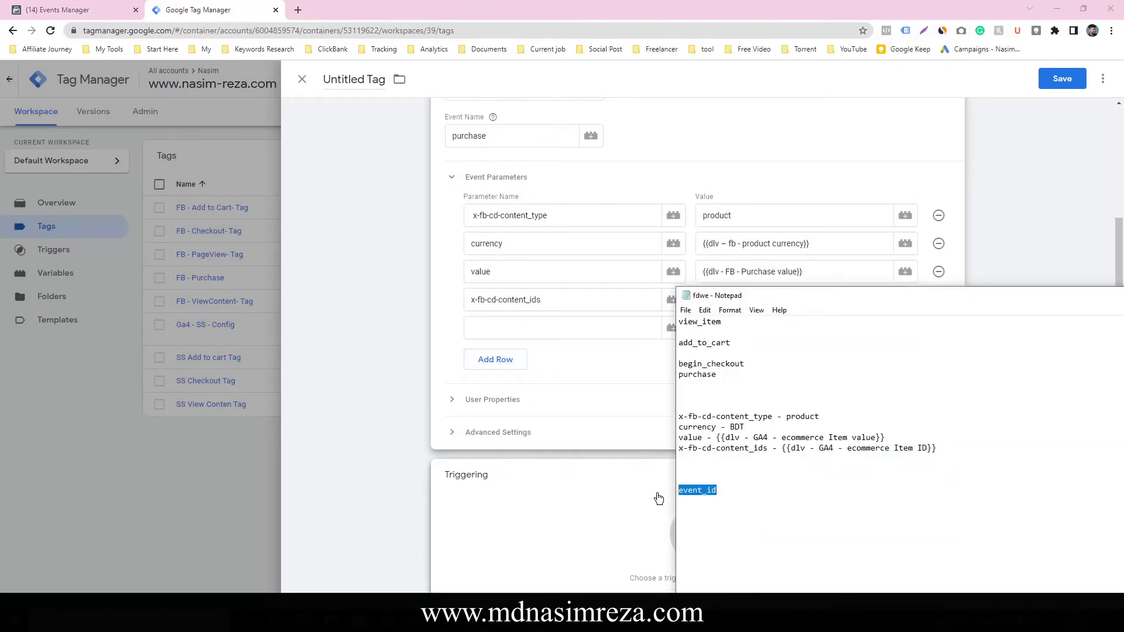
left_click(525, 325)
key("ctrl+v")
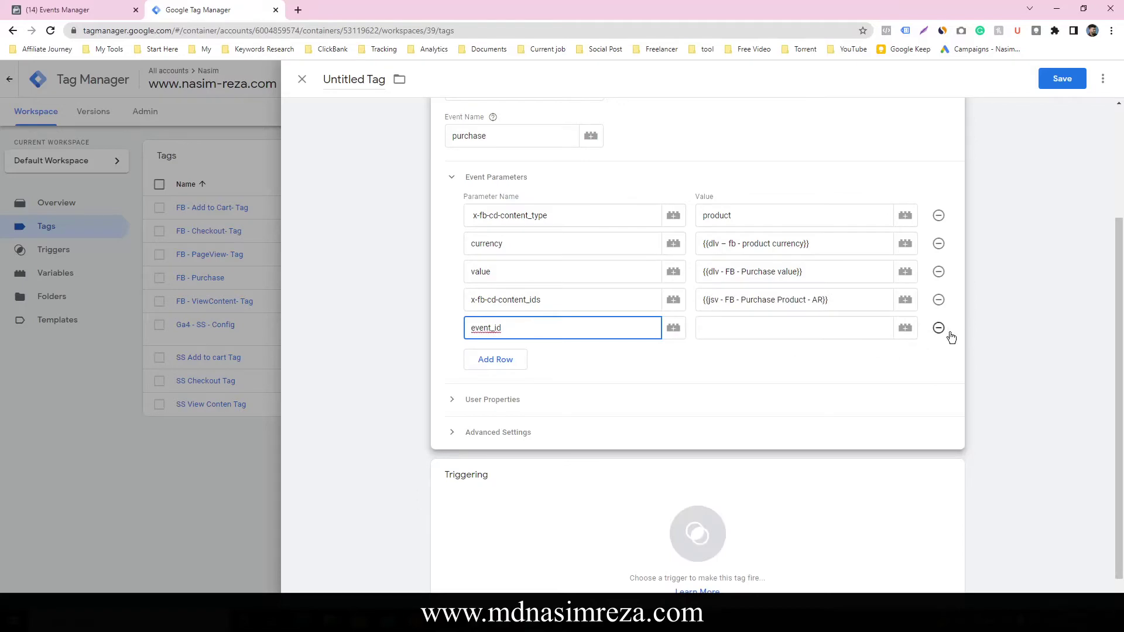
left_click(903, 333)
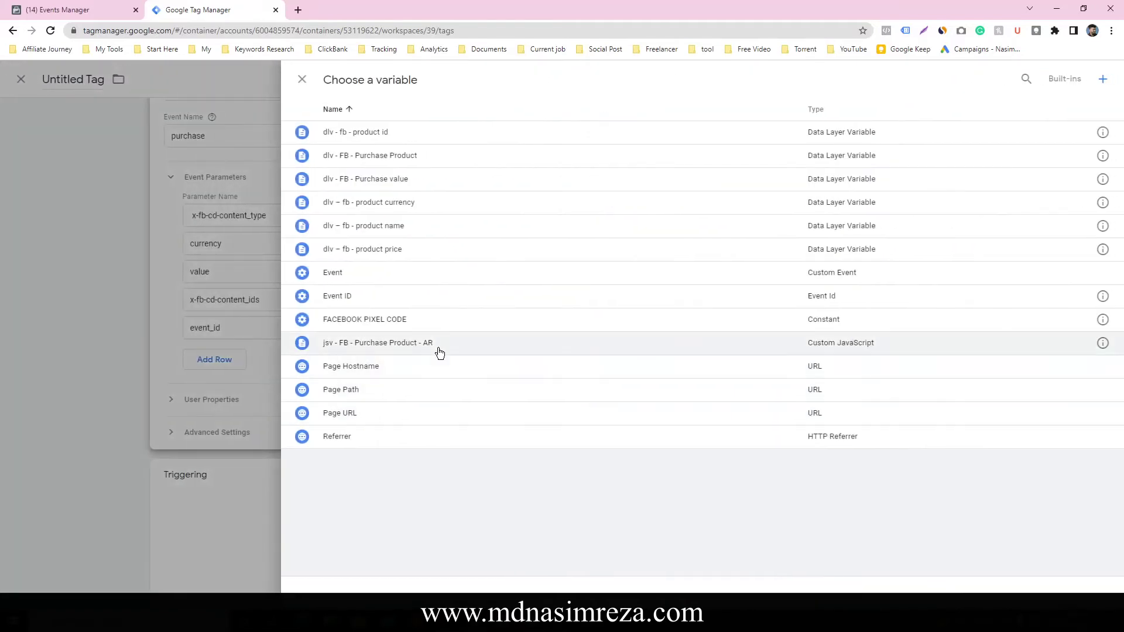
left_click(395, 302)
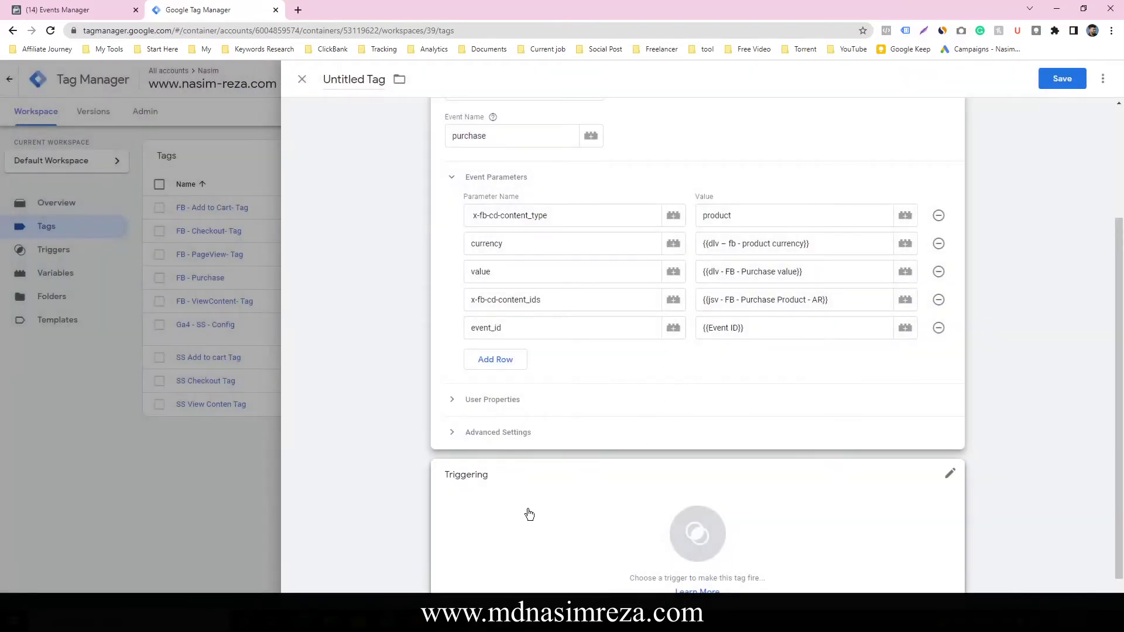
Step: Set the tag to fire on FB - Purchase Trigger
left_click(527, 517)
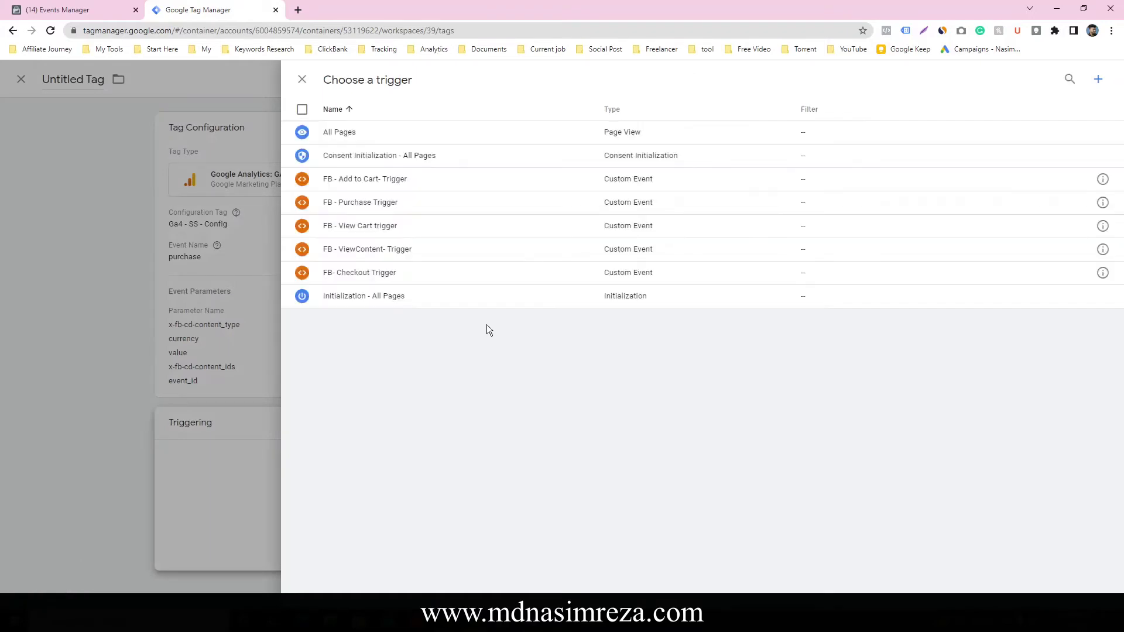
left_click(384, 204)
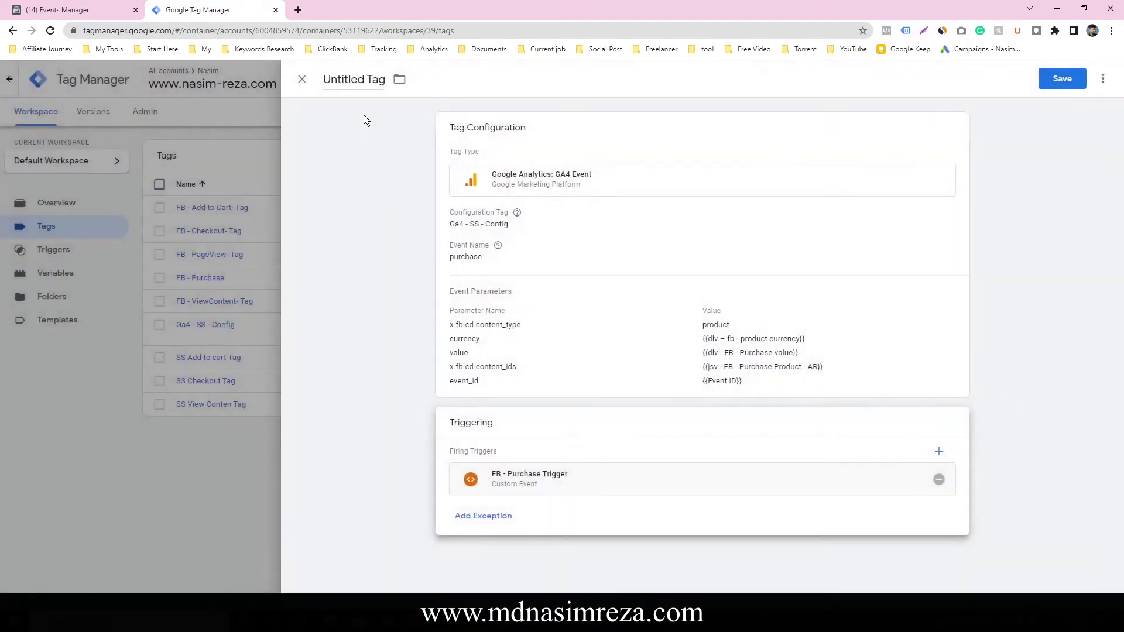
double_click(362, 80)
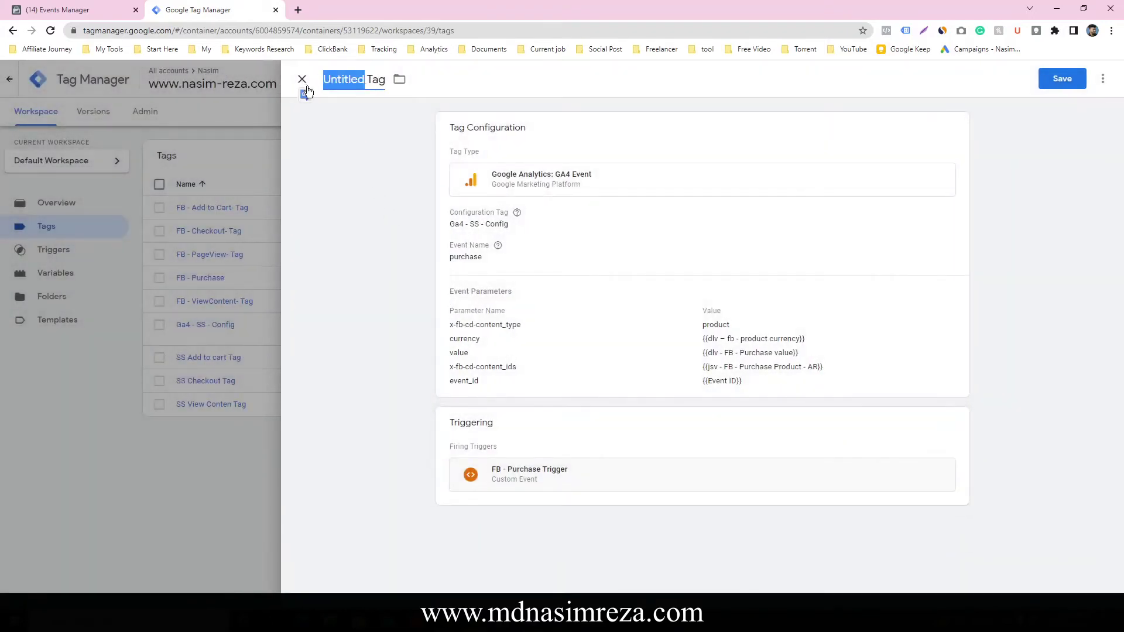
type("SS")
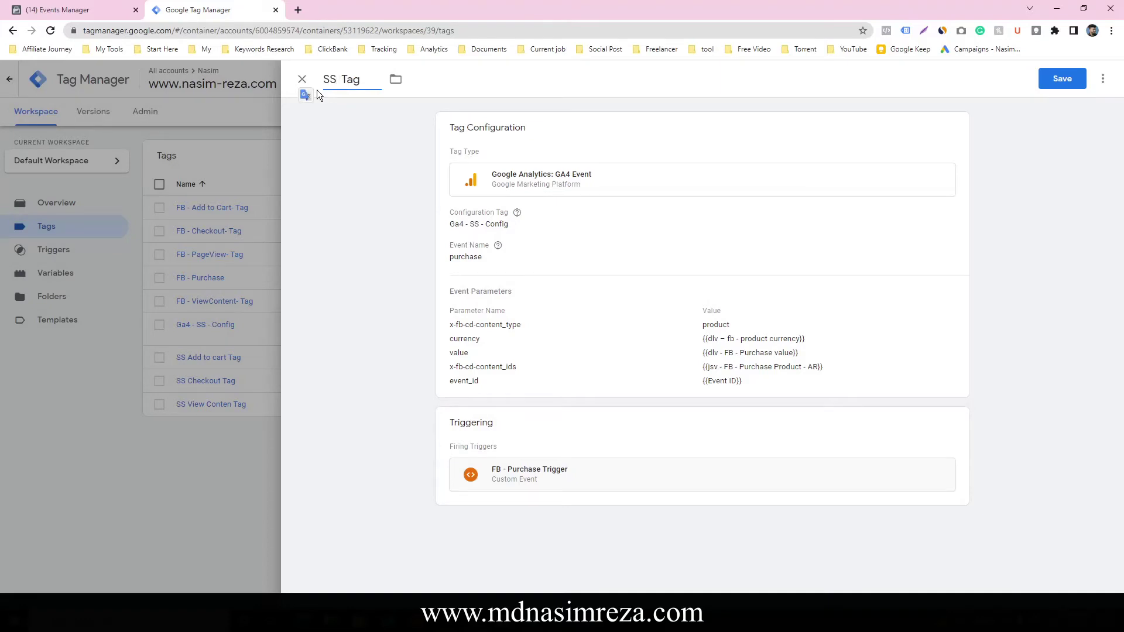
type(" event_id")
Step: Rename the tag 'SS Purchase Tag', removing the stray event_id text, and save it
left_click_drag(341, 79, 383, 82)
key("BackSpace")
type("Purchase")
left_click(1053, 78)
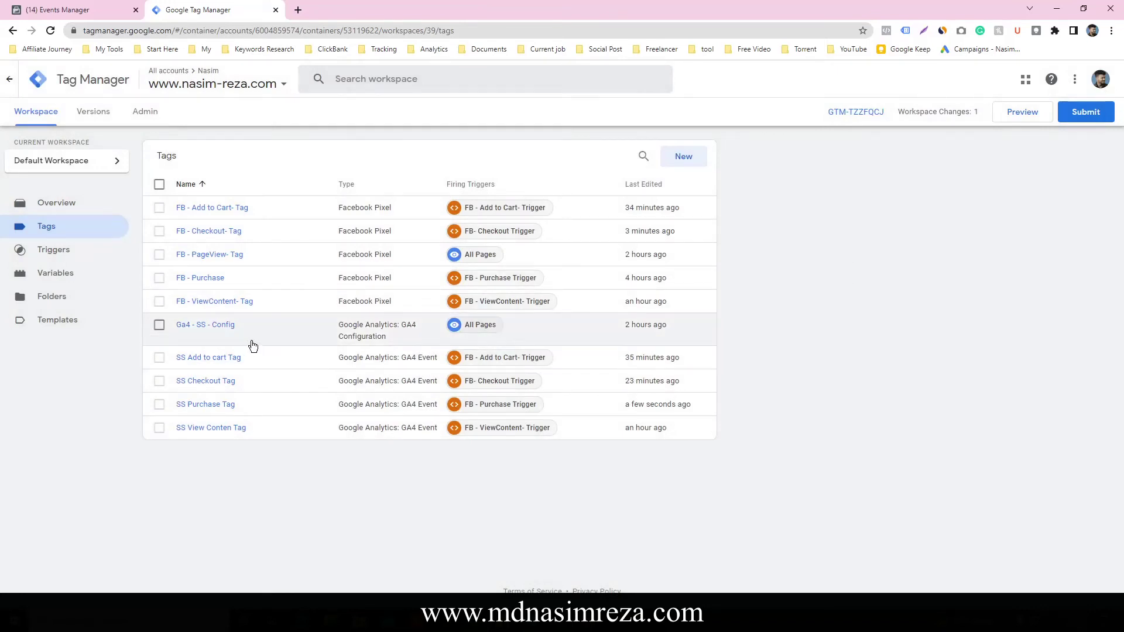
Step: Add an event_id object property set to {{Event ID}} on the FB - Purchase tag
left_click(218, 283)
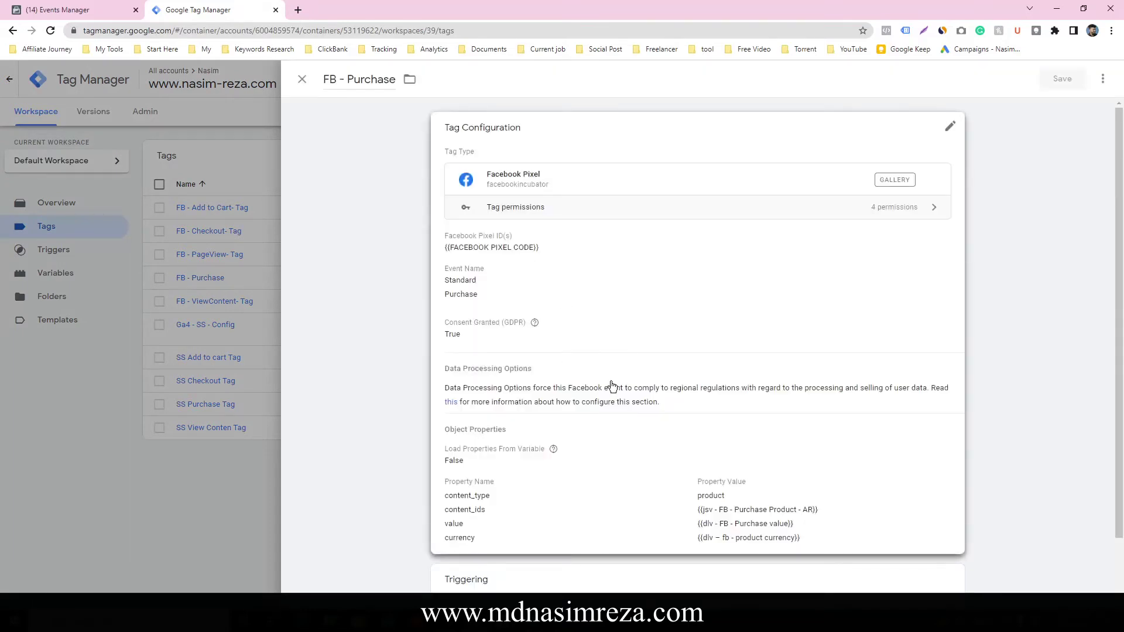
left_click(606, 479)
scroll(586, 470, "down", 1)
scroll(563, 427, "down", 1)
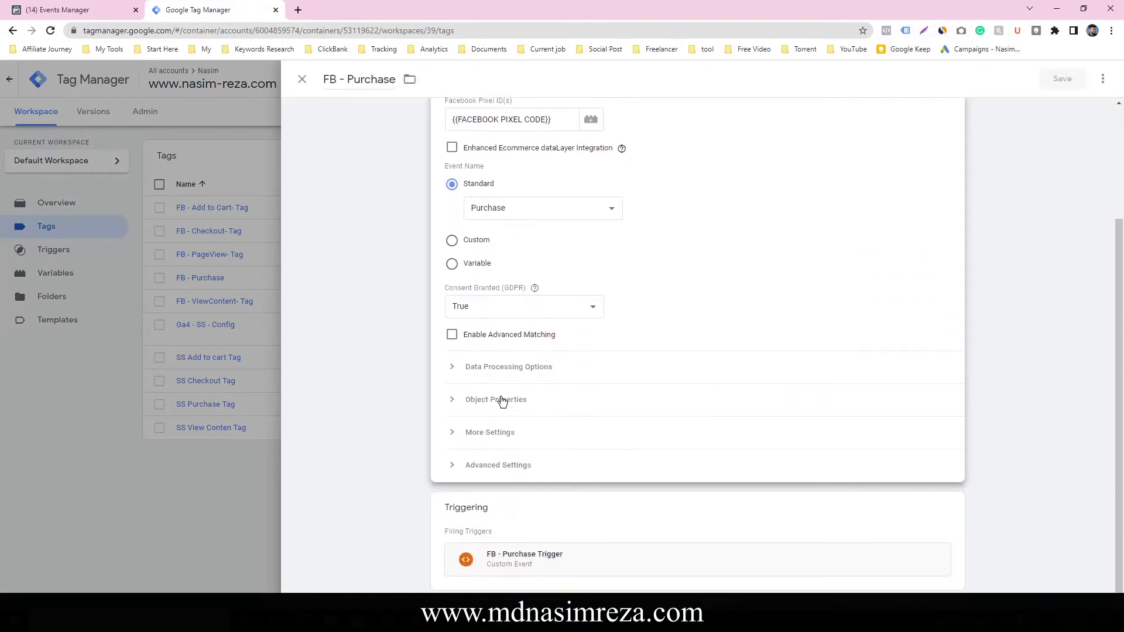
left_click(498, 401)
scroll(518, 396, "down", 1)
scroll(517, 394, "down", 1)
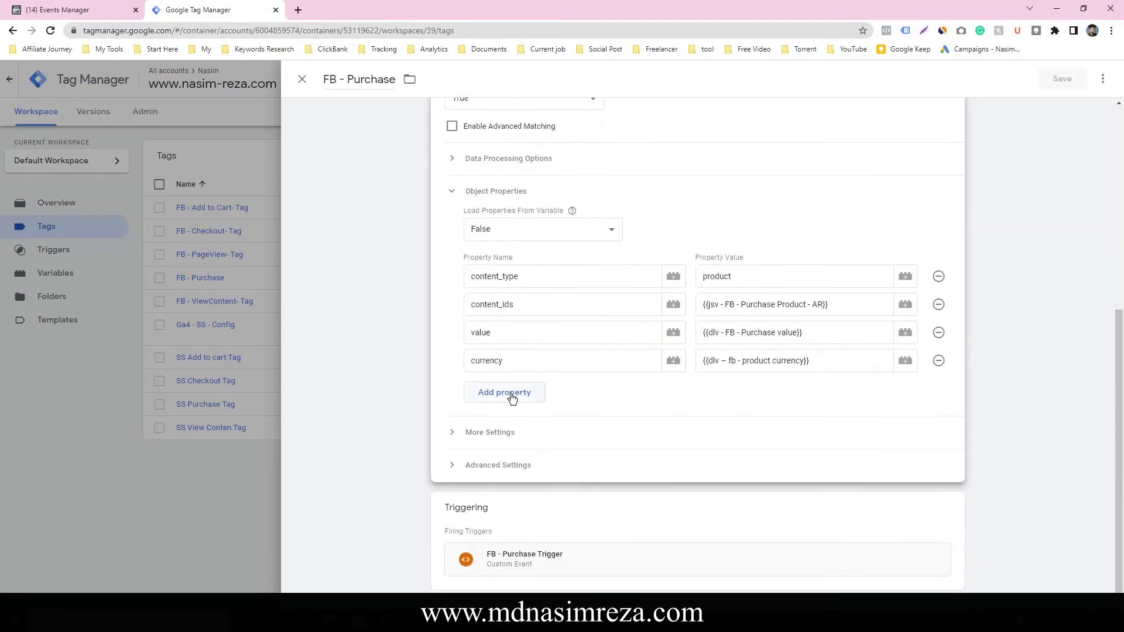
left_click(513, 392)
type("event_id")
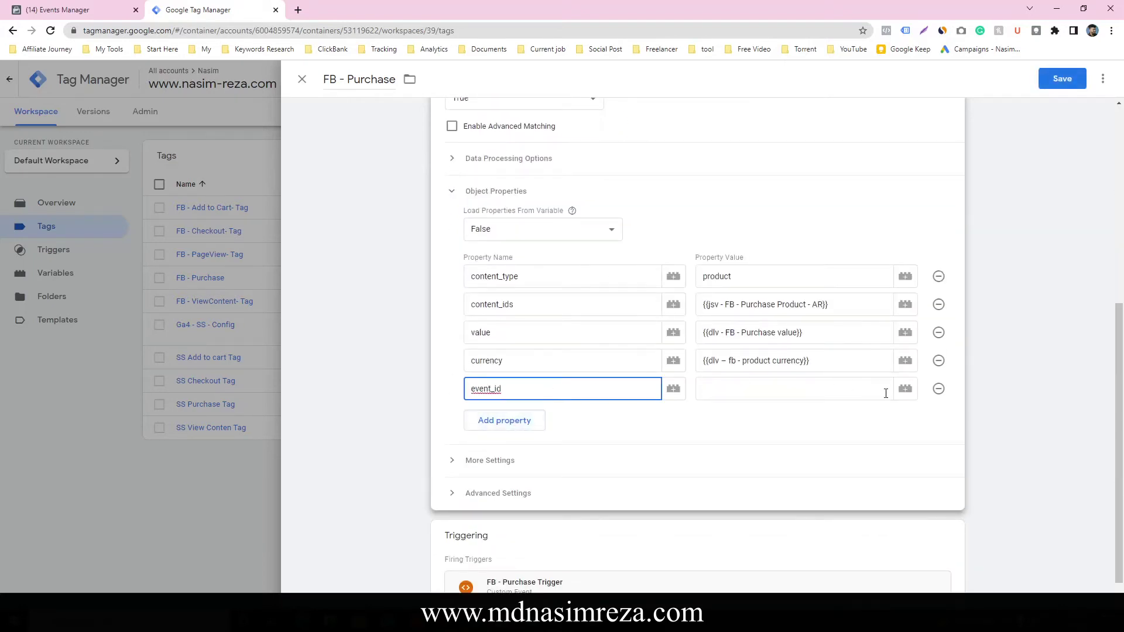
left_click(906, 392)
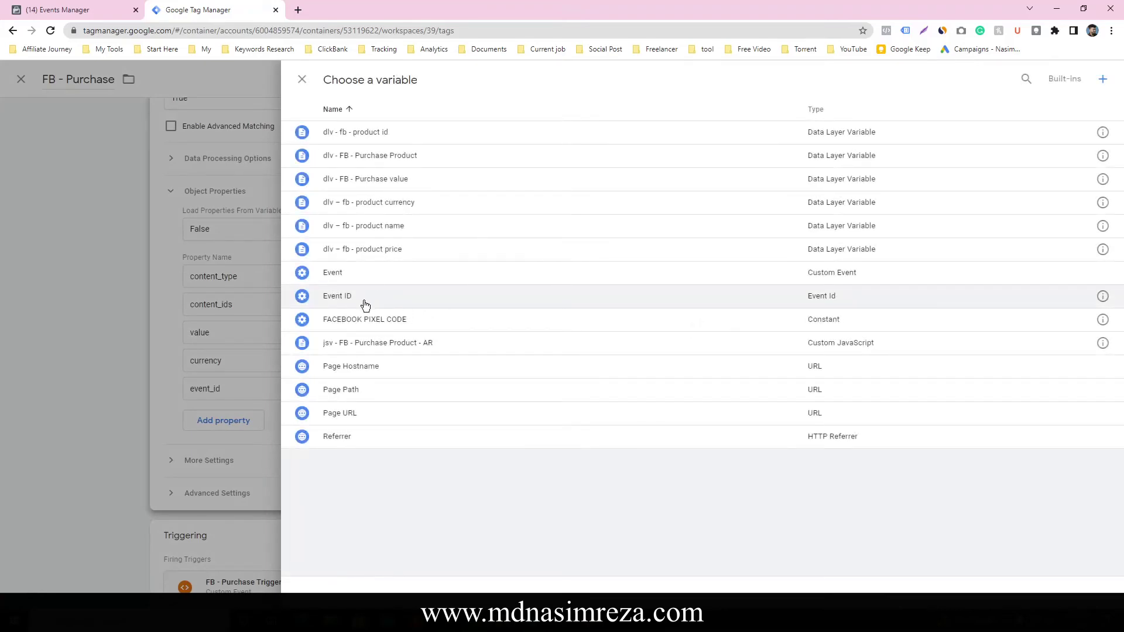
left_click(365, 296)
scroll(511, 423, "down", 1)
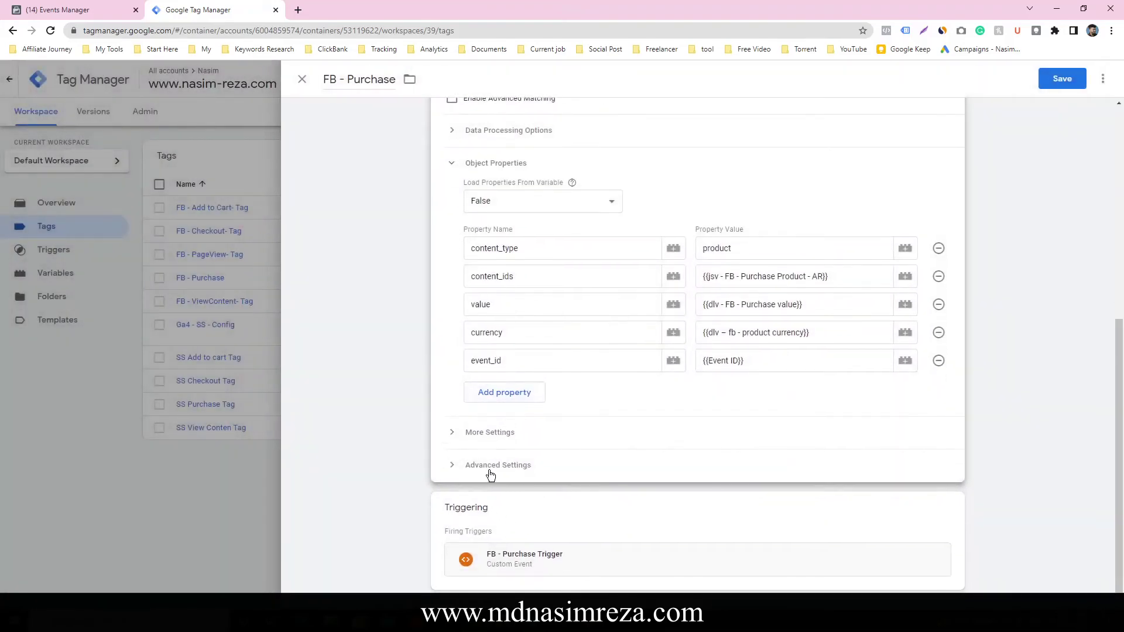
Step: Set the More Settings Event ID to {{Event ID}} and save FB - Purchase
left_click(490, 434)
left_click(494, 503)
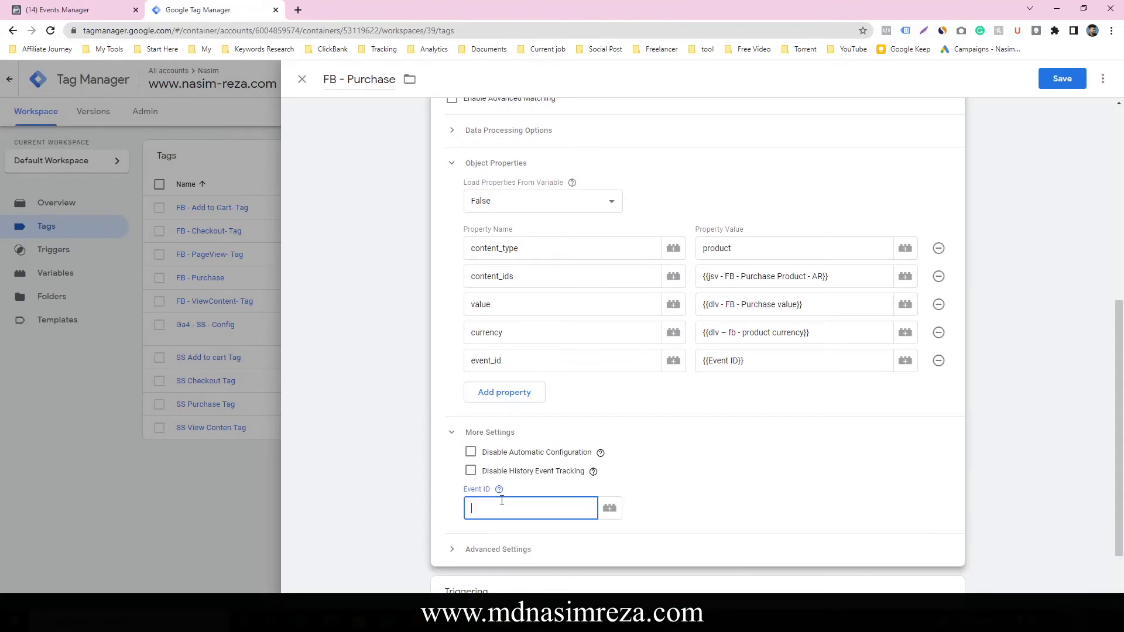
left_click(610, 508)
left_click(354, 301)
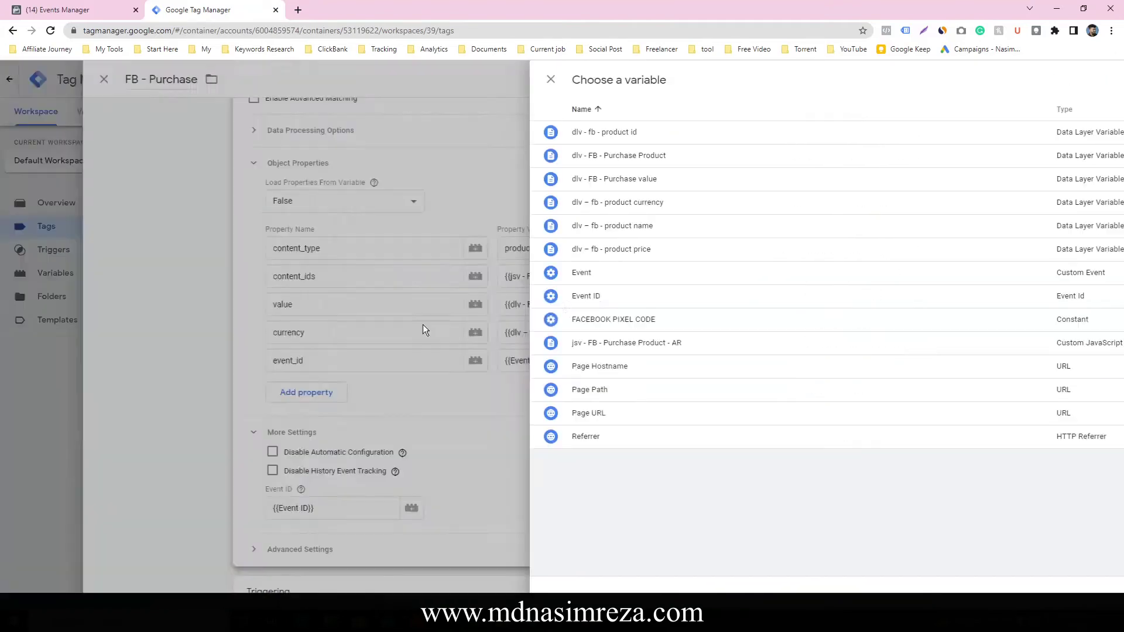
left_click(1062, 79)
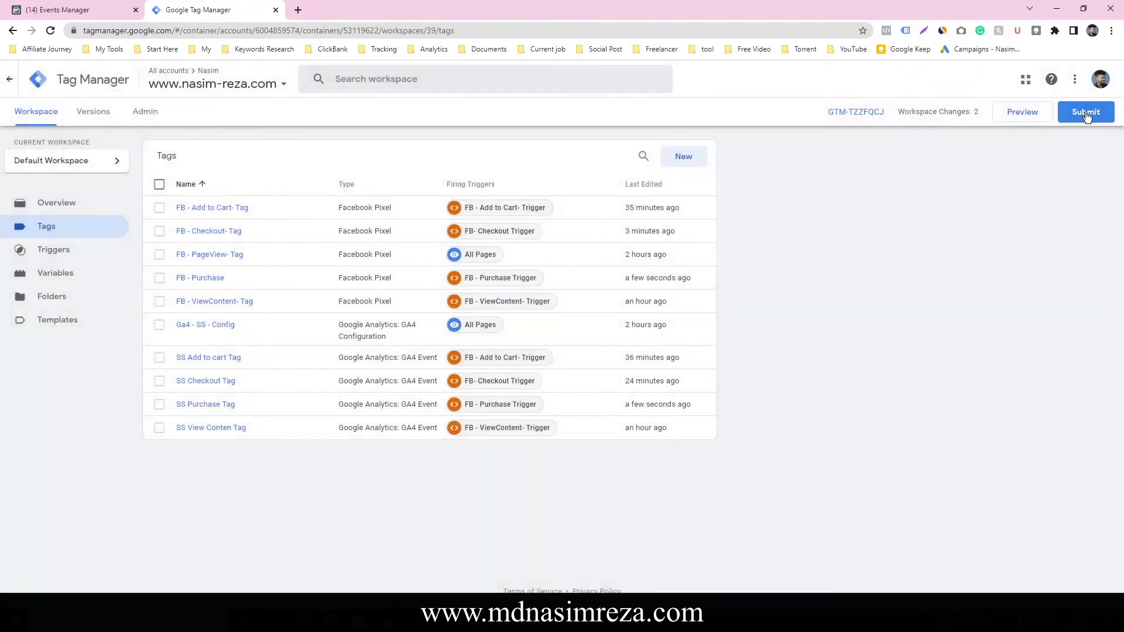
Step: Publish both purchase tag changes live as container Version 39
left_click(1088, 114)
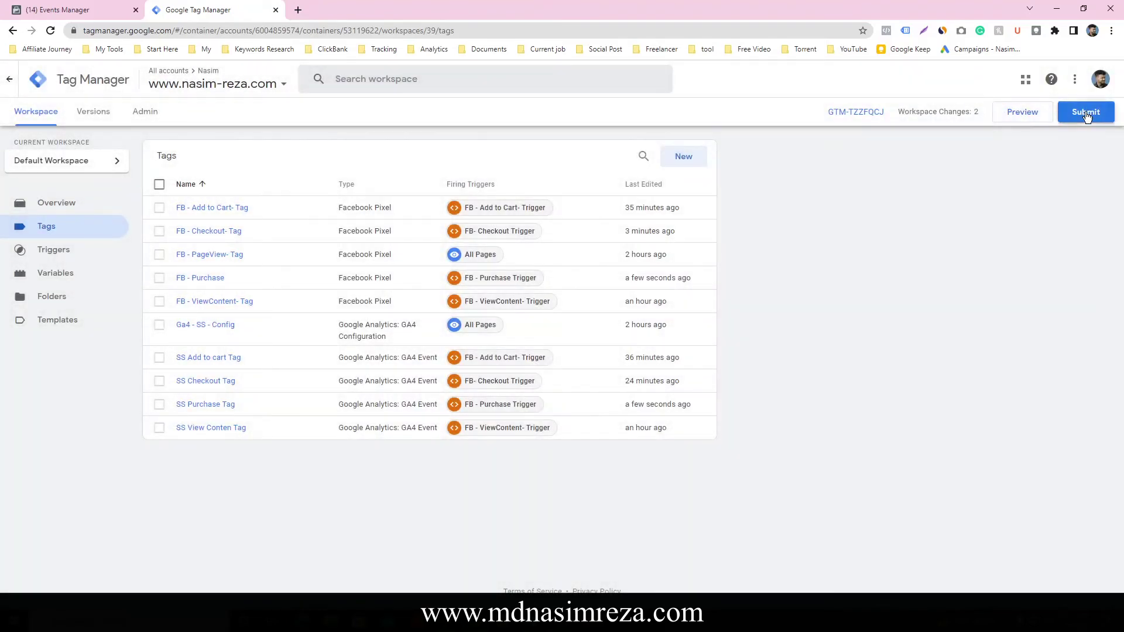
left_click(519, 214)
type("adftg")
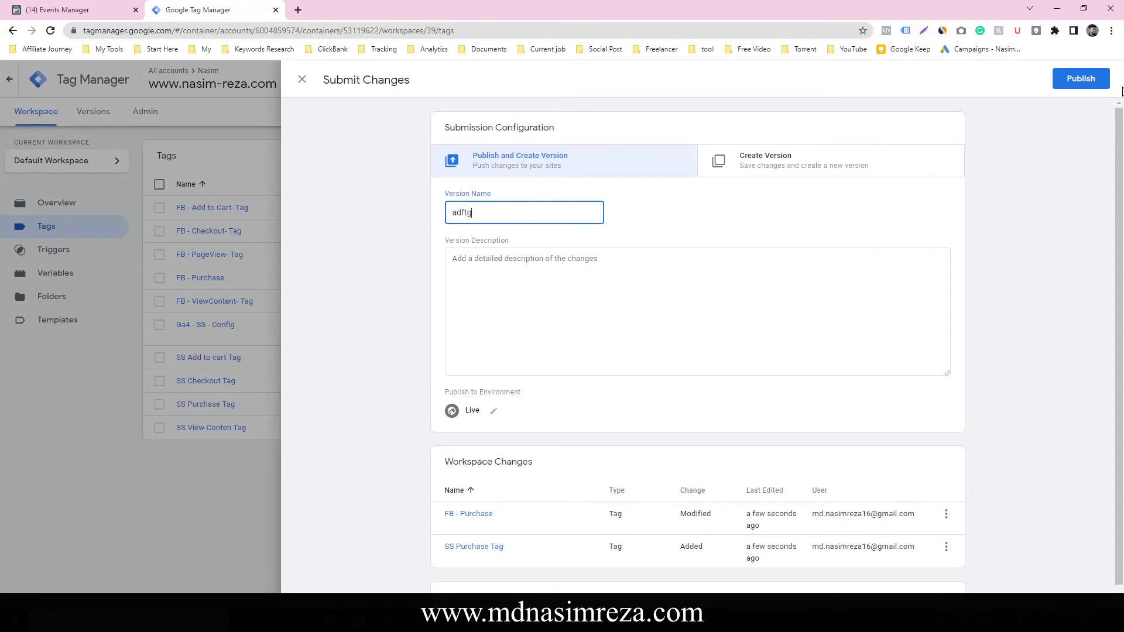
left_click(1078, 78)
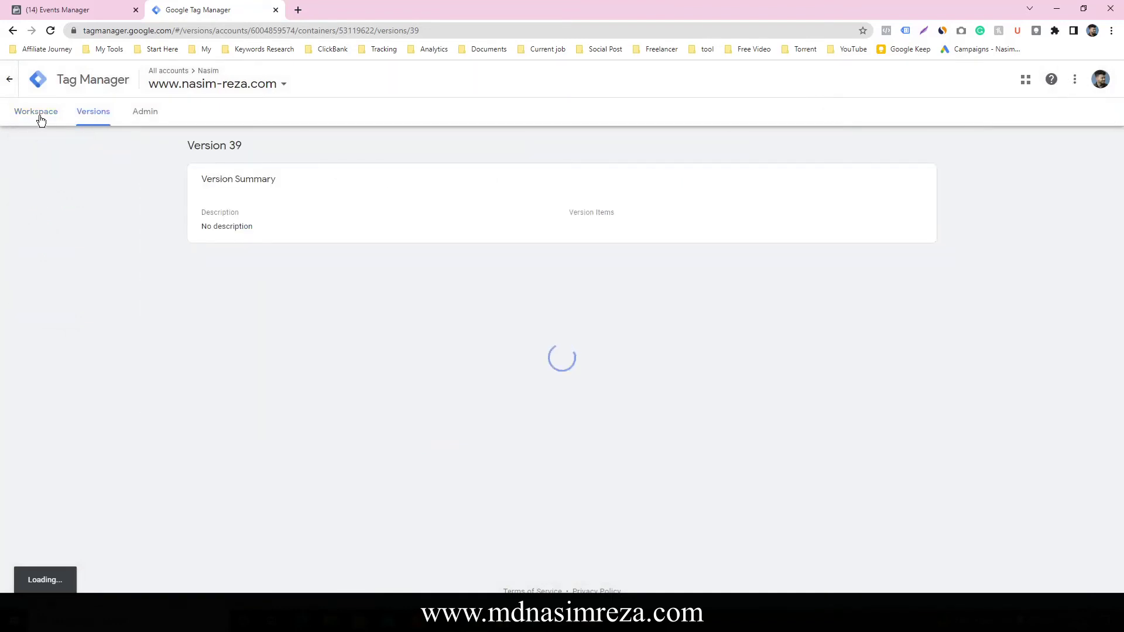
left_click(39, 118)
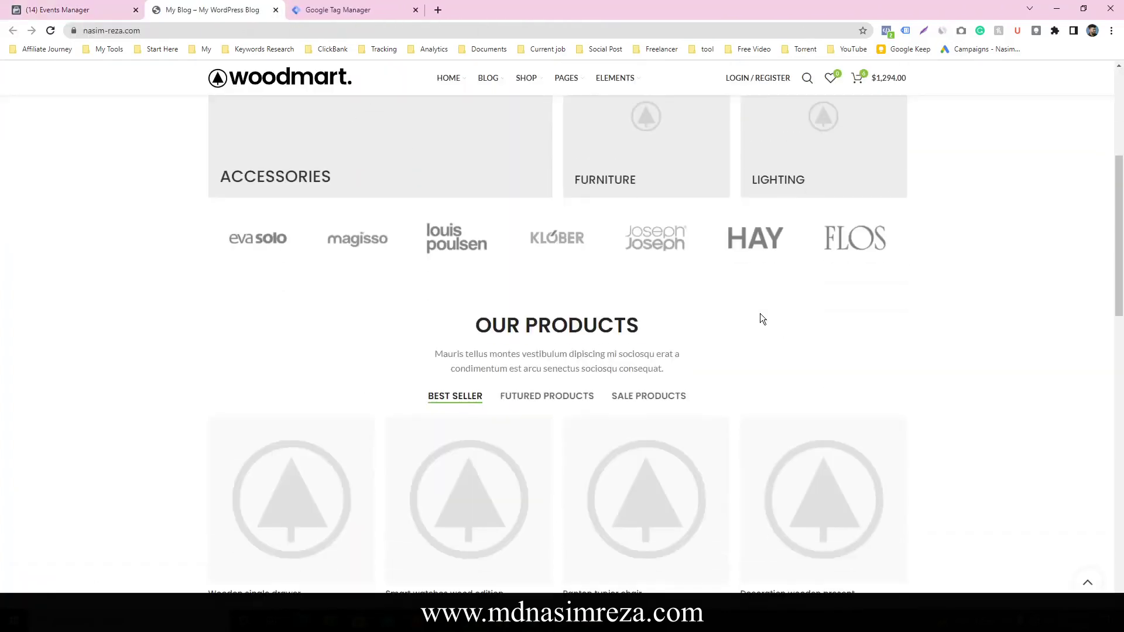
scroll(760, 314, "down", 4)
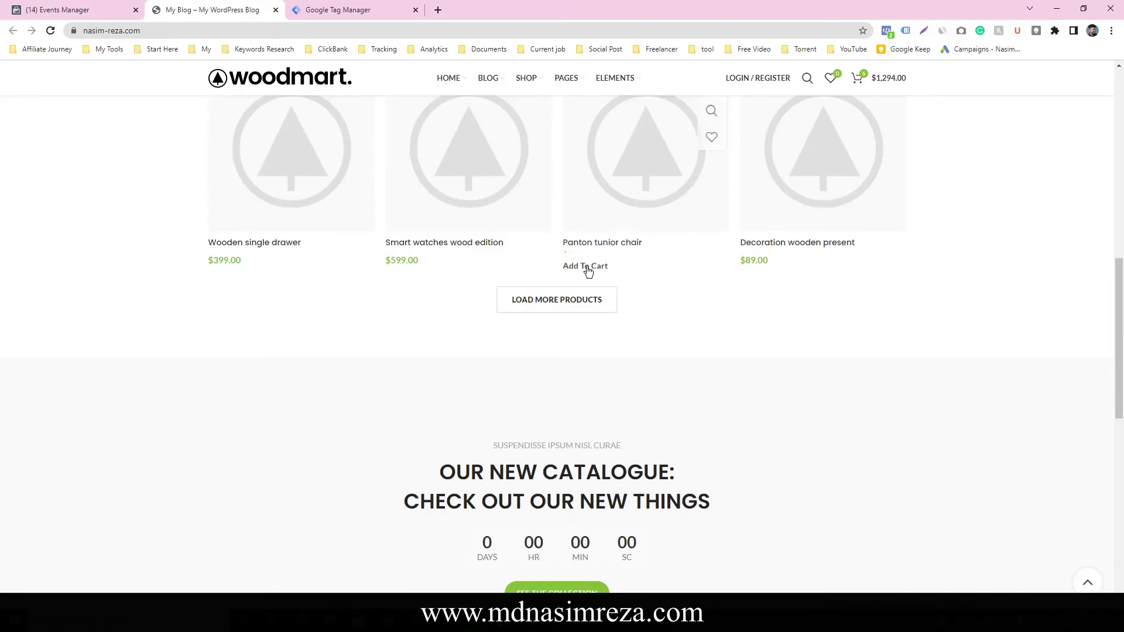
Step: Order the Panton tunior chair through checkout, then return to Events Manager test events
left_click(585, 262)
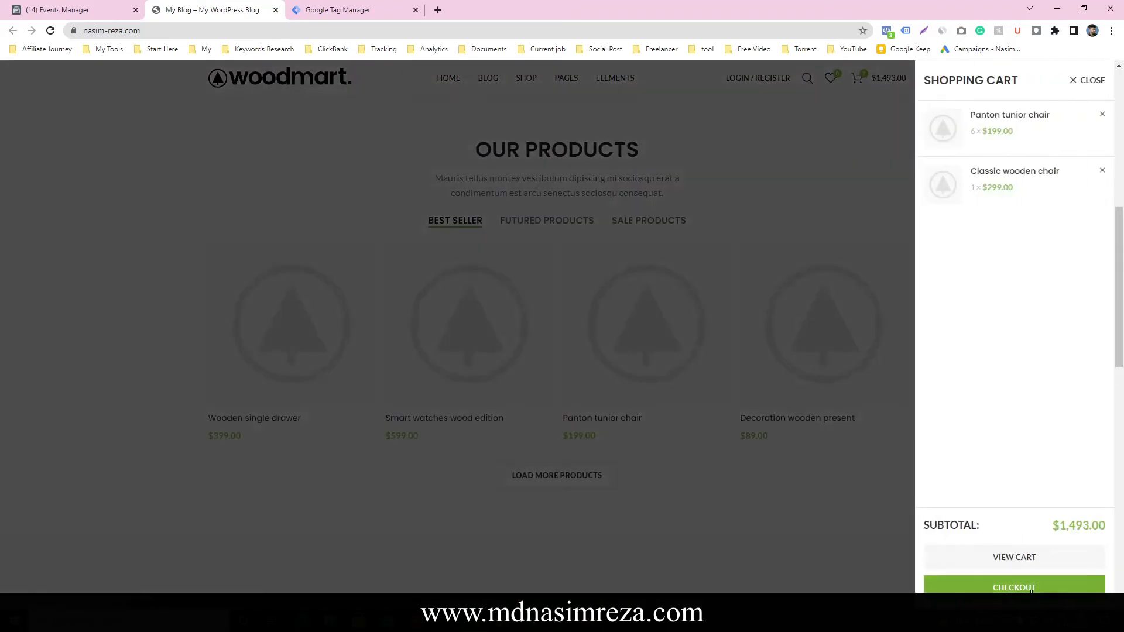
left_click(1029, 589)
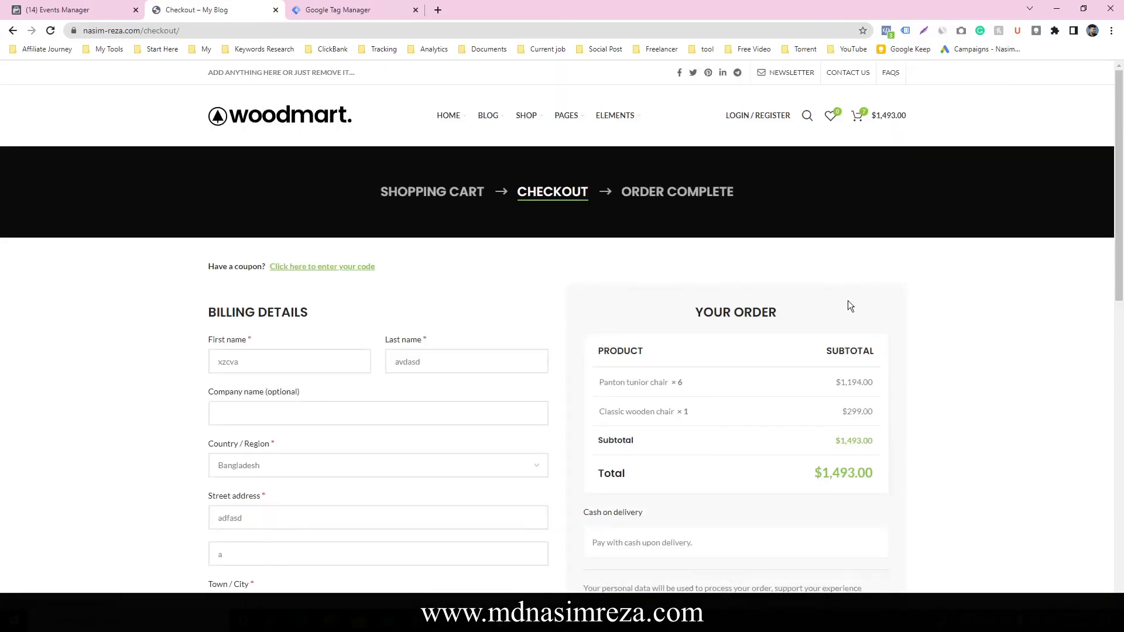
scroll(735, 387, "down", 3)
left_click(699, 407)
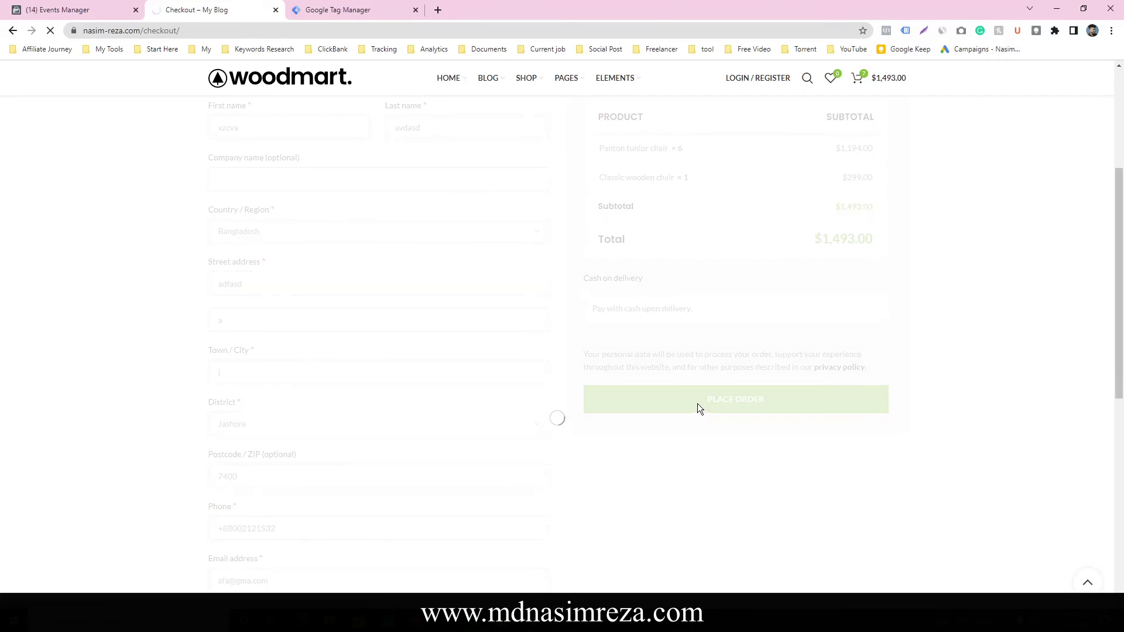
left_click(81, 7)
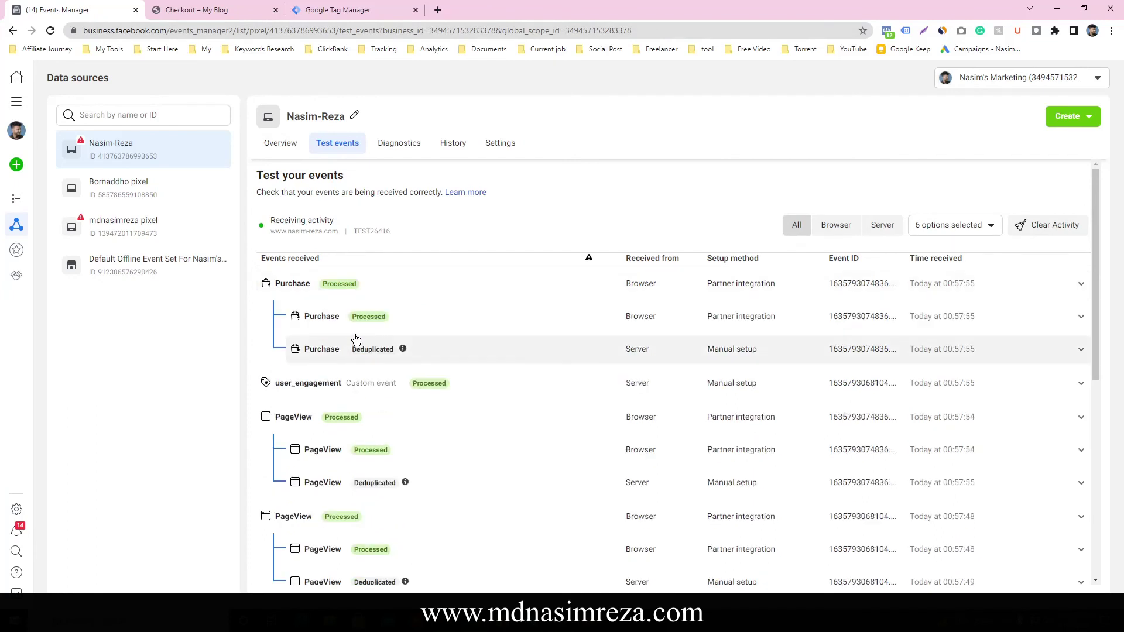
scroll(410, 318, "down", 3)
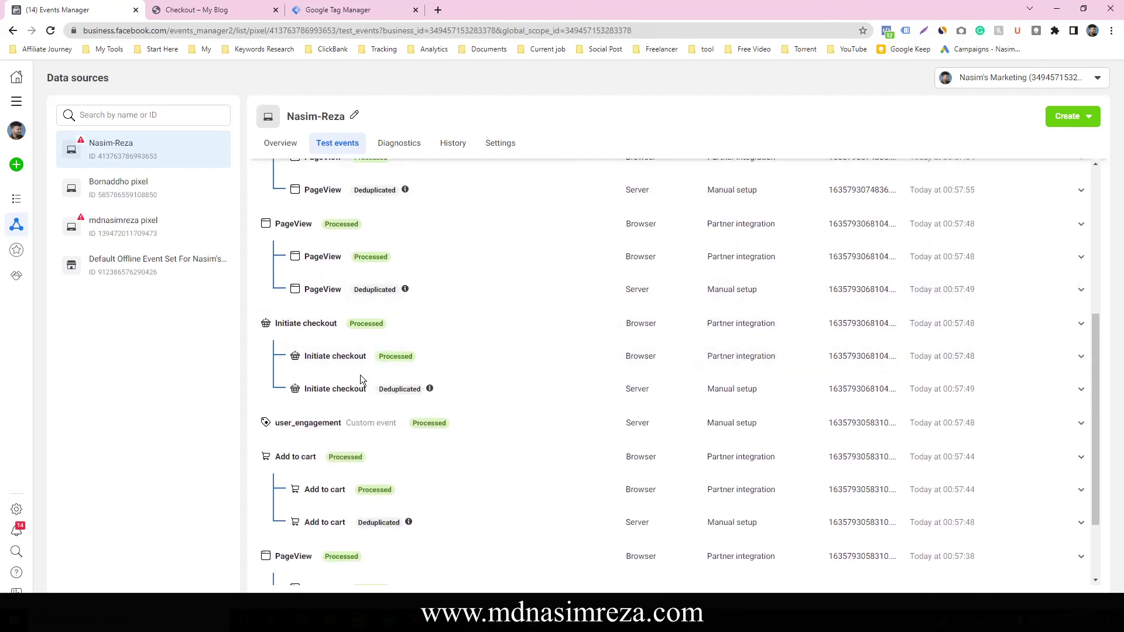
scroll(351, 458, "down", 1)
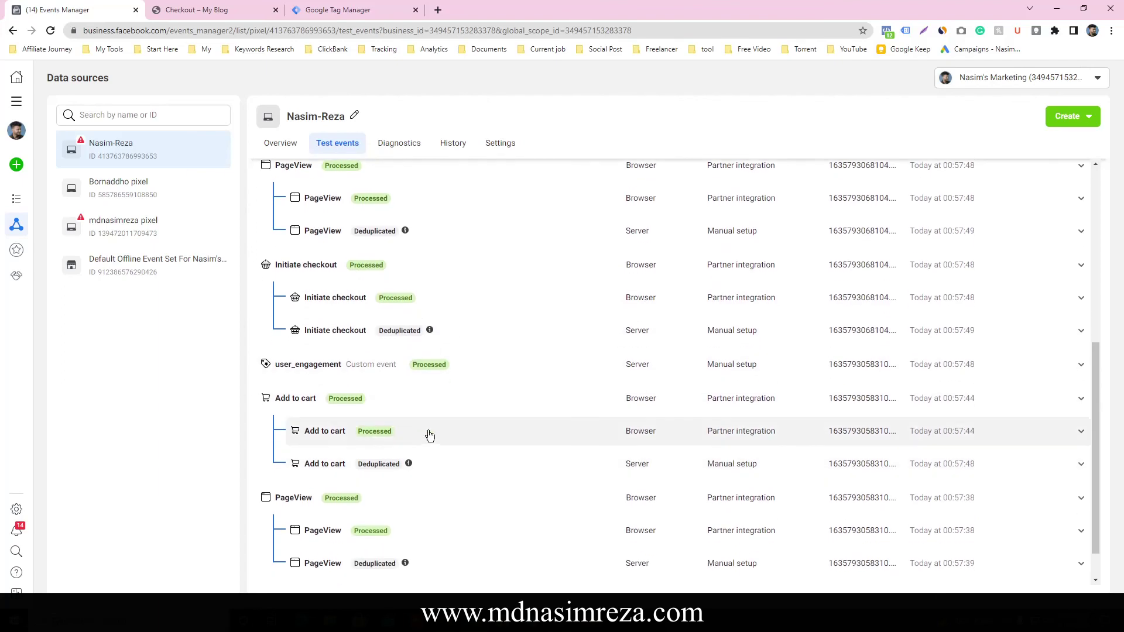
scroll(552, 279, "up", 1)
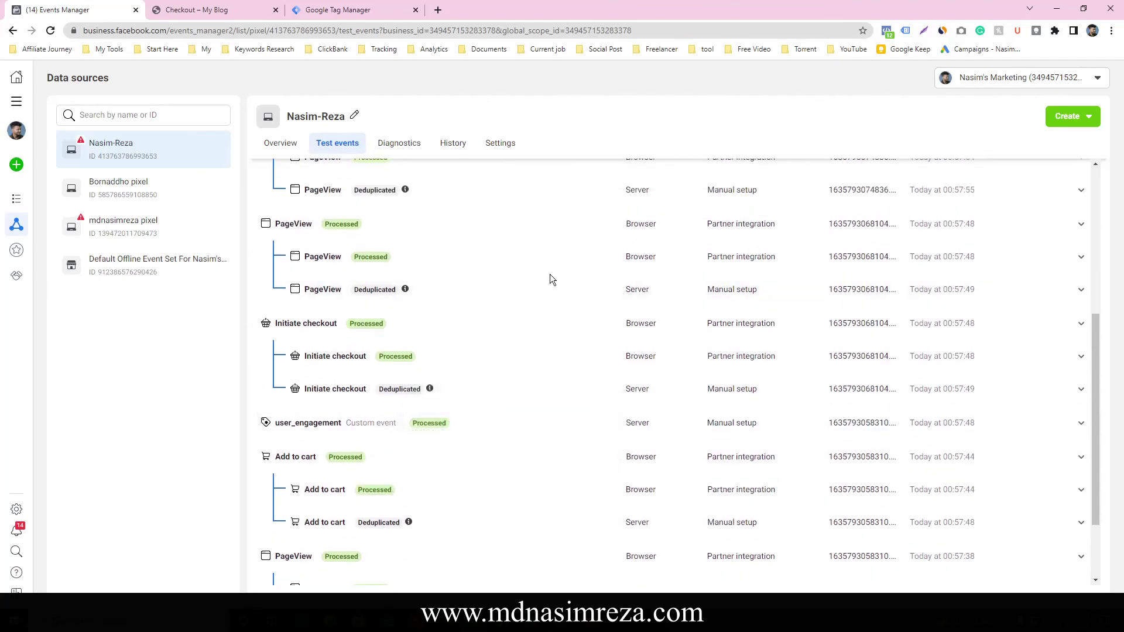
scroll(515, 290, "up", 2)
scroll(551, 301, "up", 2)
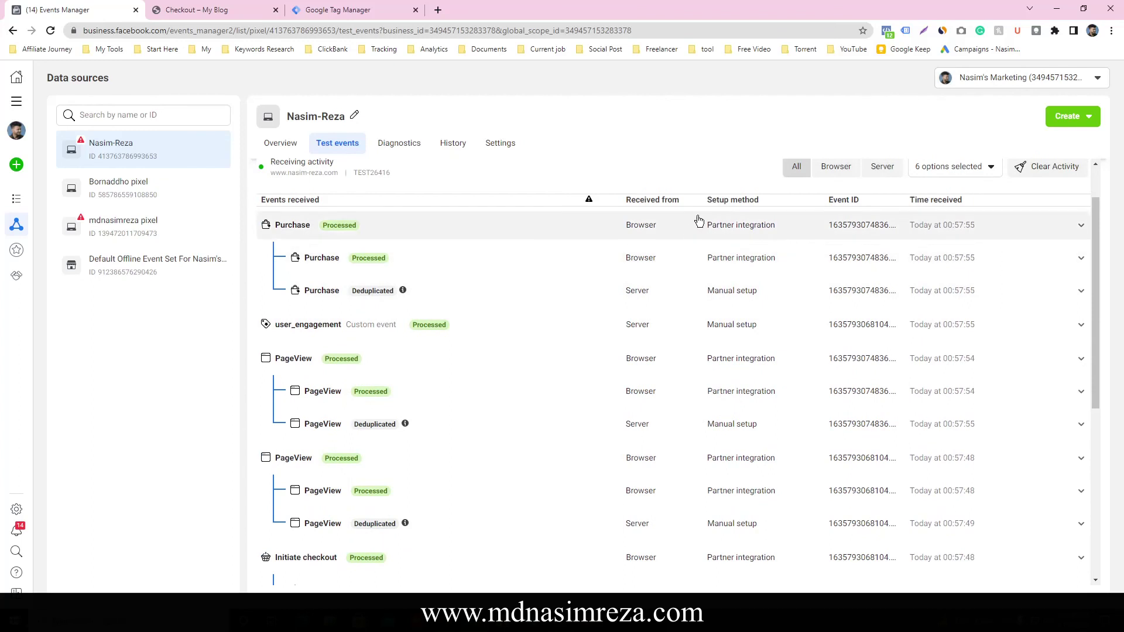